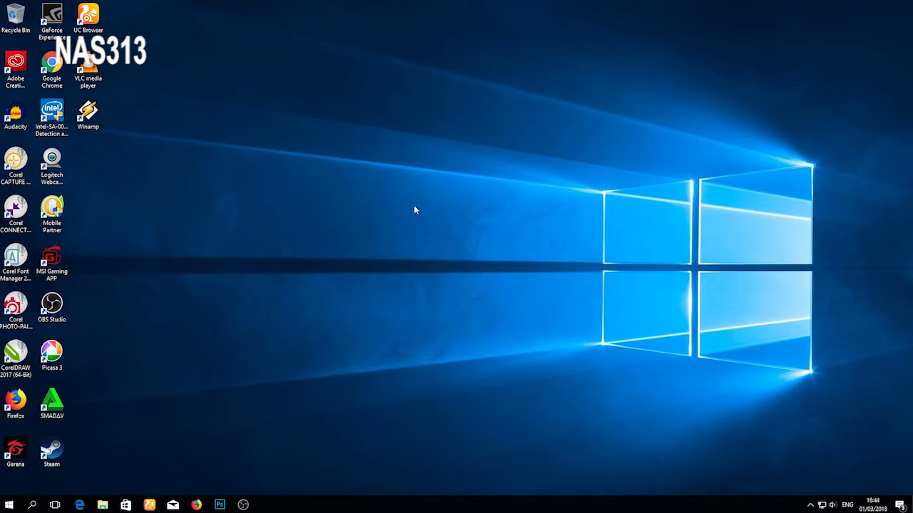
pyautogui.rightClick(415, 206)
pyautogui.click(428, 233)
# Step: Switch to Firefox and search the web for "netspeed monitor"
pyautogui.click(196, 505)
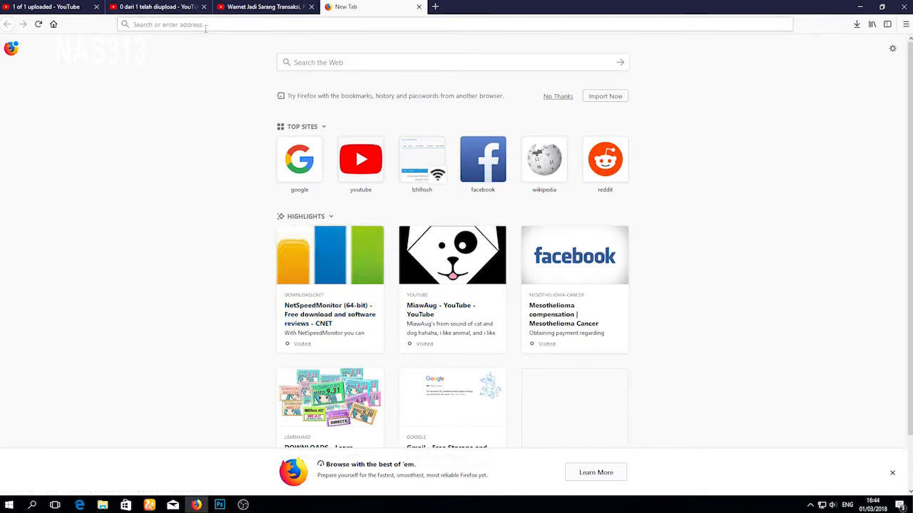
pyautogui.click(328, 64)
pyautogui.write('ne')
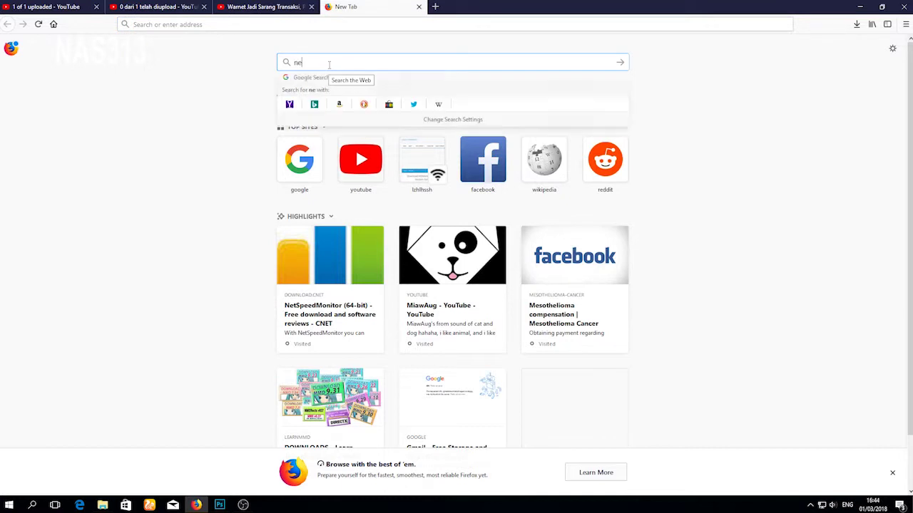
pyautogui.write('tspeed monitor win')
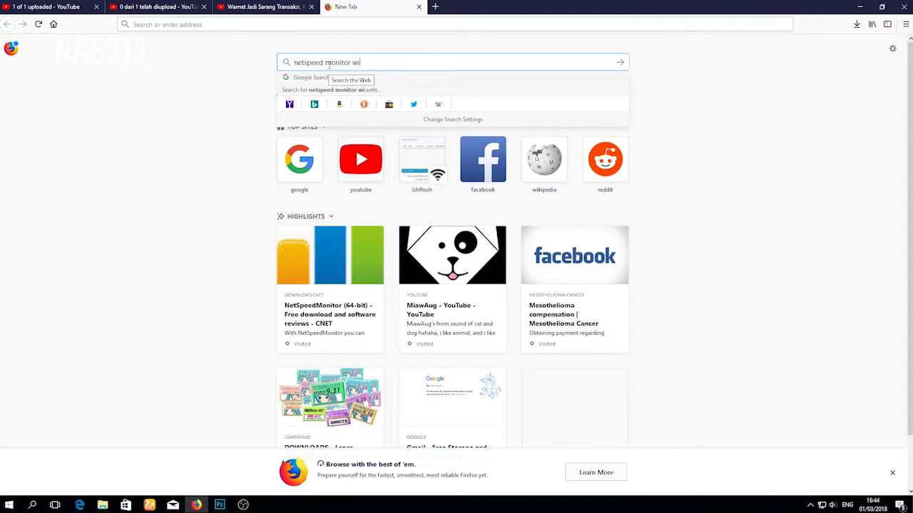
pyautogui.press('BackSpace')
pyautogui.press('BackSpace')
pyautogui.press('Return')
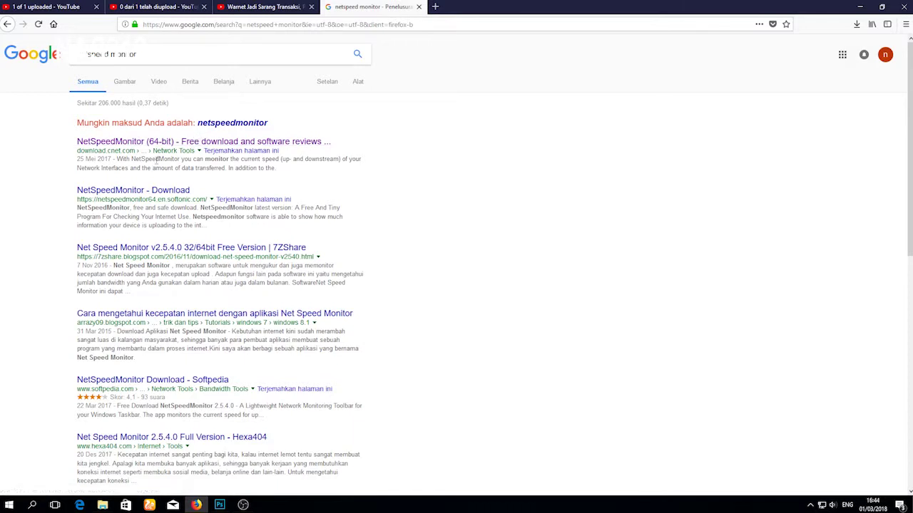
# Step: Switch to File Explorer and open the properties of This PC to check the system type
pyautogui.moveTo(102, 505)
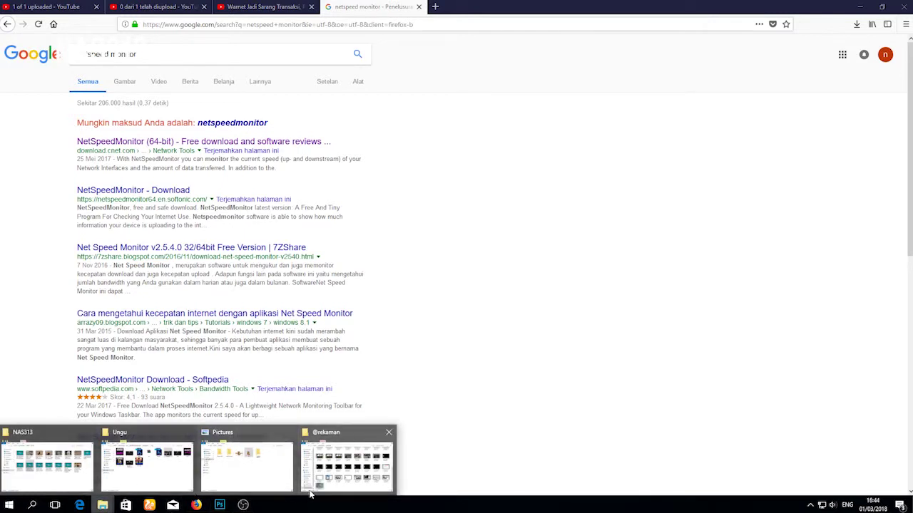
pyautogui.click(274, 465)
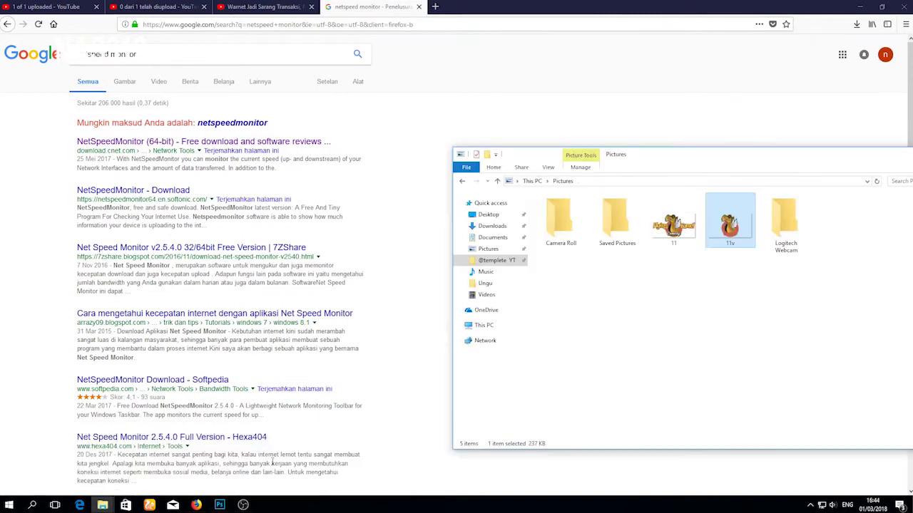
pyautogui.click(483, 325)
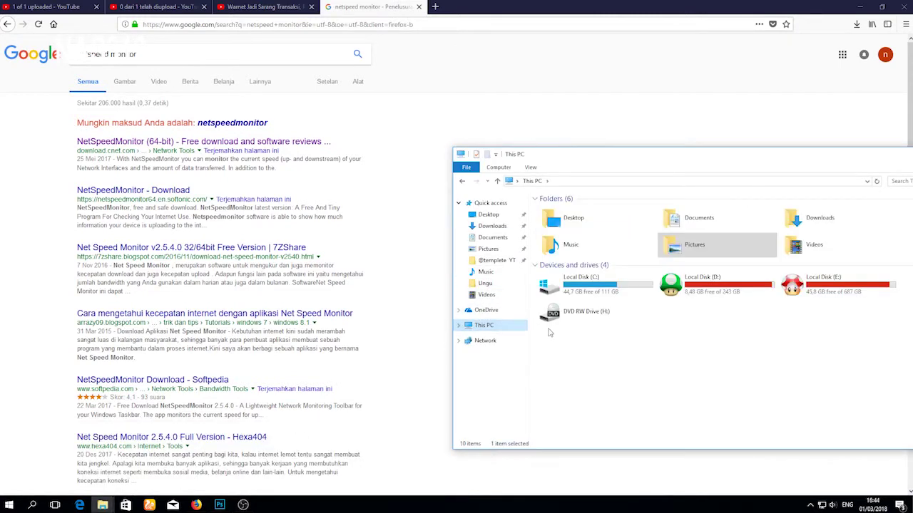
pyautogui.rightClick(491, 330)
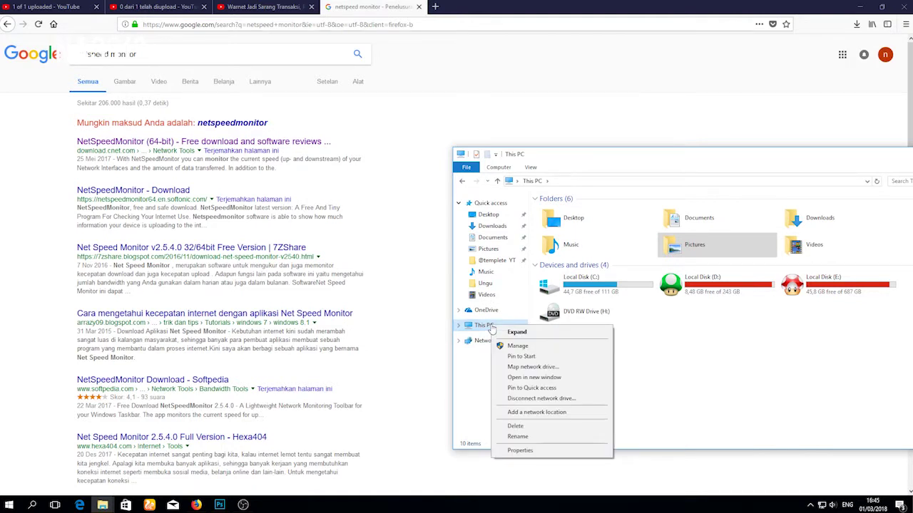
pyautogui.click(520, 450)
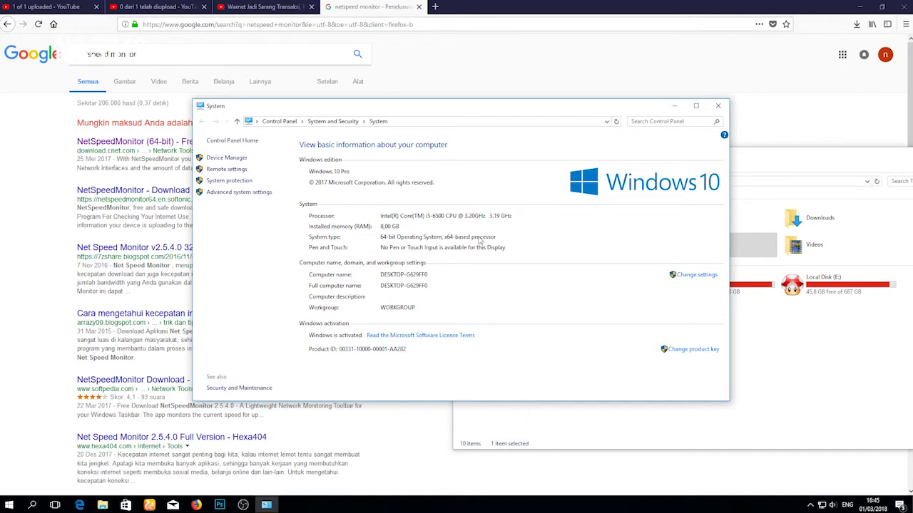
# Step: Open the CNET page for NetSpeedMonitor (64-bit) and show the downloaded netspeedmonitor_2_5_4_0_x64_setup.msi in its folder
pyautogui.click(13, 215)
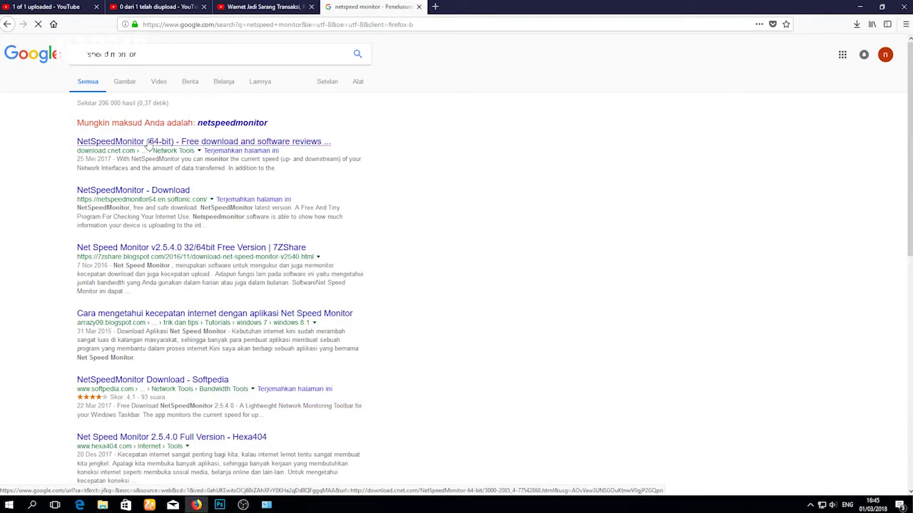
pyautogui.click(125, 150)
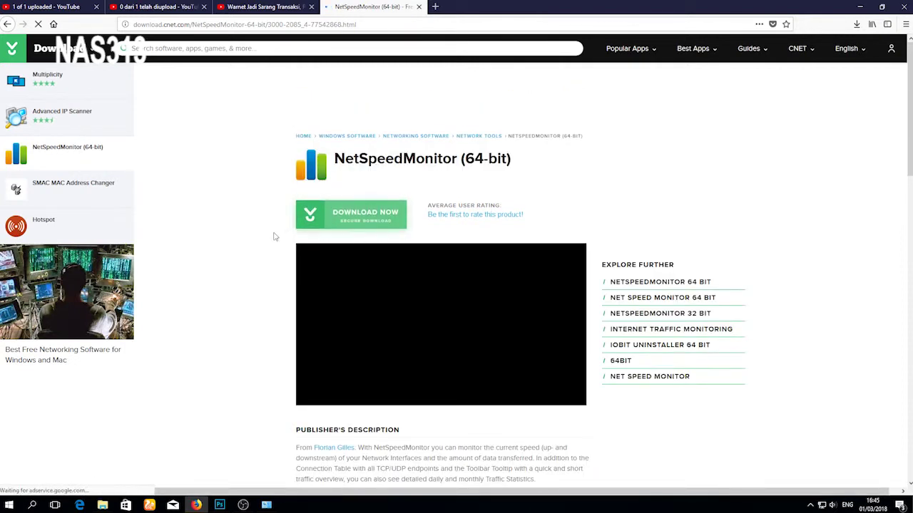
pyautogui.click(856, 25)
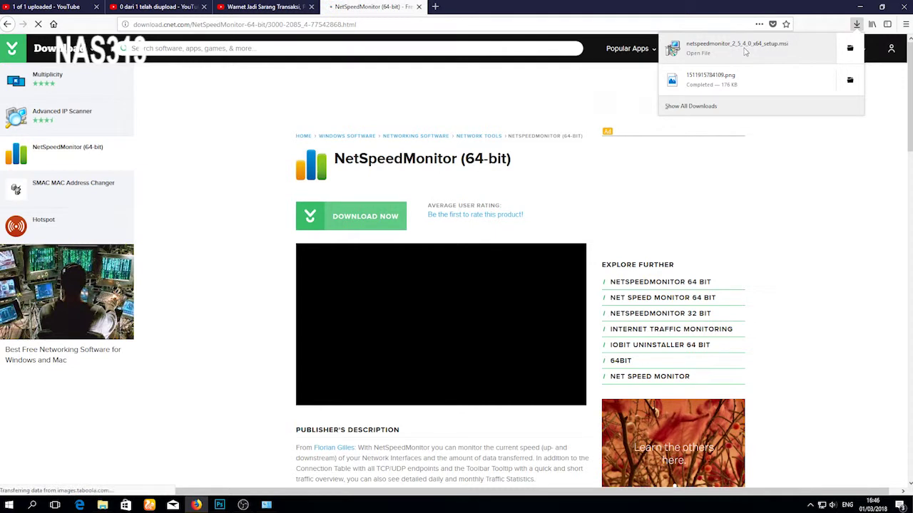
pyautogui.click(850, 48)
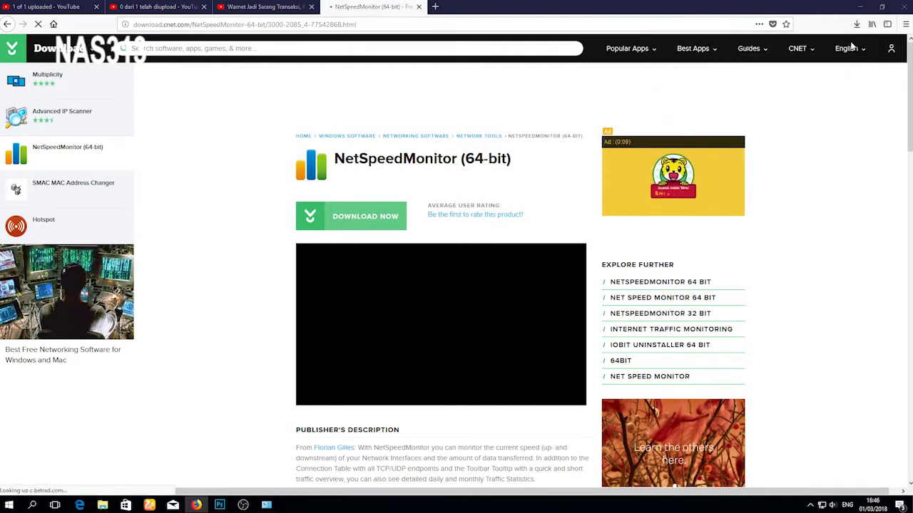
pyautogui.moveTo(218, 27); pyautogui.dragTo(369, 76)
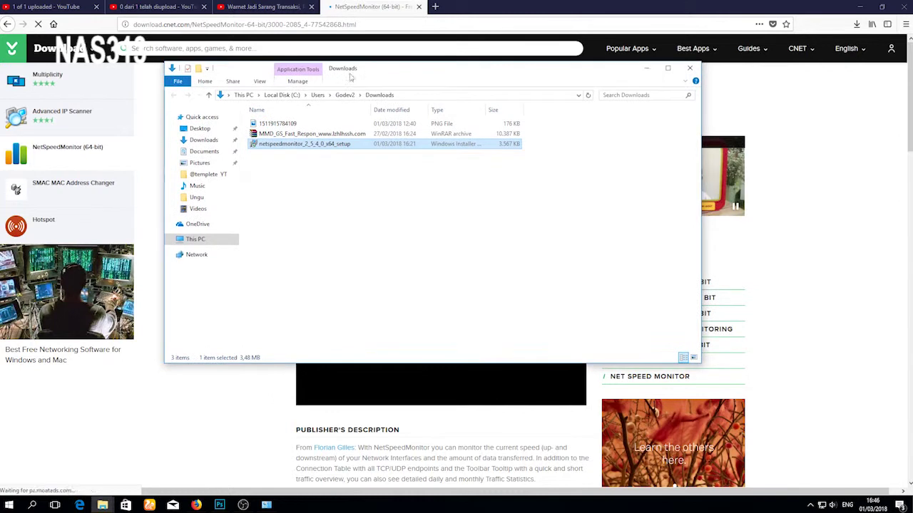
pyautogui.click(355, 194)
pyautogui.doubleClick(347, 145)
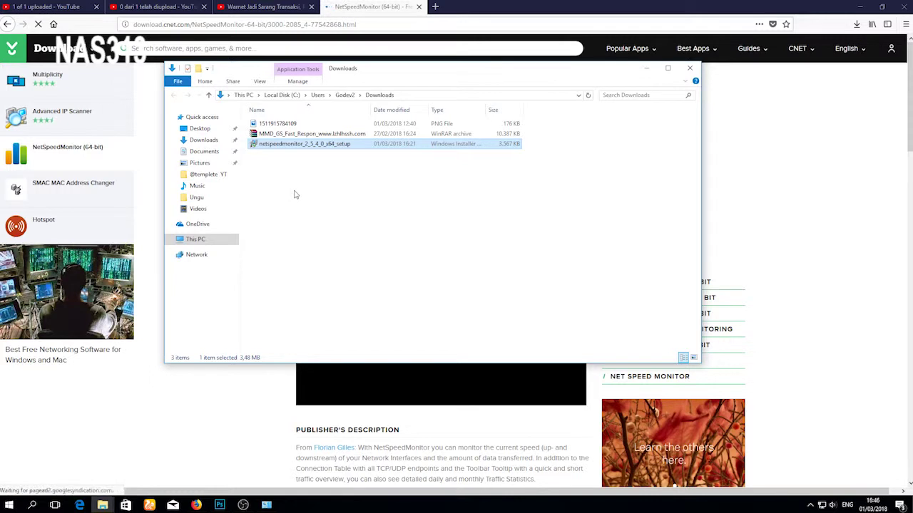
pyautogui.rightClick(311, 145)
pyautogui.click(330, 171)
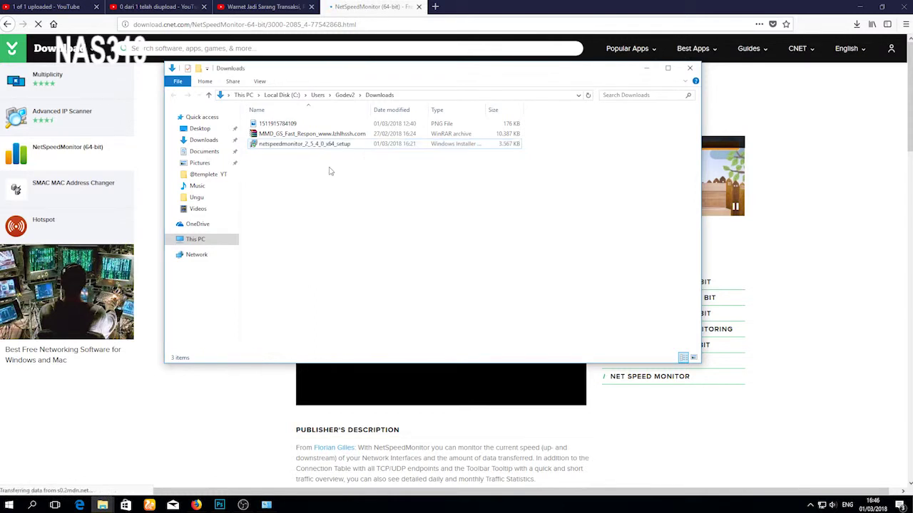
# Step: Set the netspeedmonitor_2_5_4_0_x64_setup installer to run in compatibility mode for "Previous version of Windows"
pyautogui.click(371, 145)
pyautogui.rightClick(367, 144)
pyautogui.click(421, 380)
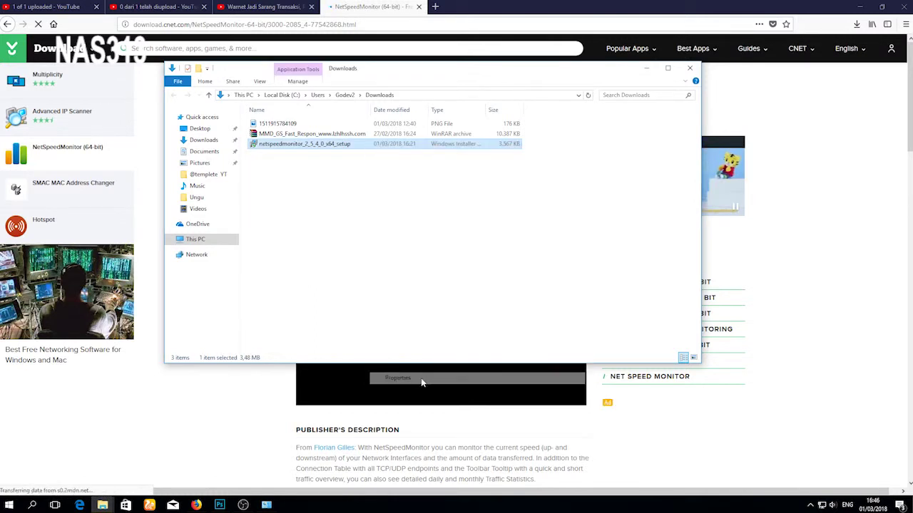
pyautogui.click(448, 178)
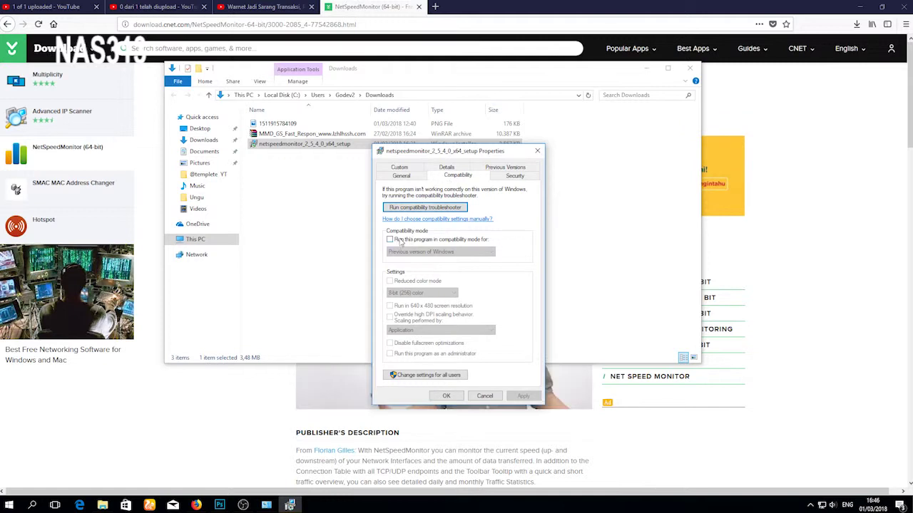
pyautogui.click(401, 241)
pyautogui.click(417, 252)
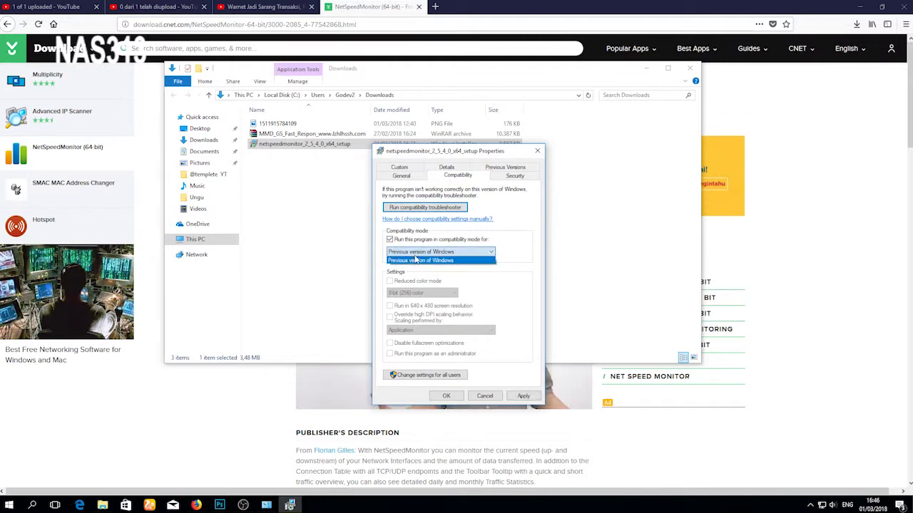
pyautogui.click(416, 260)
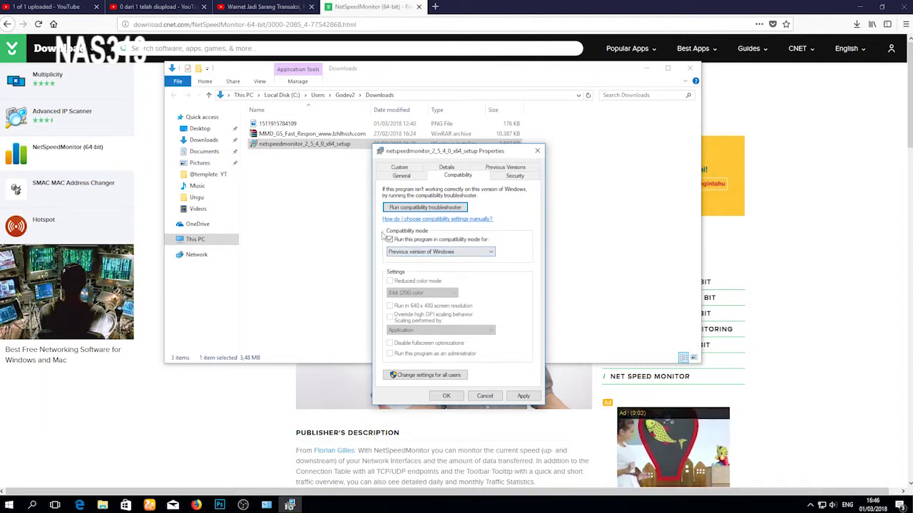
pyautogui.click(441, 396)
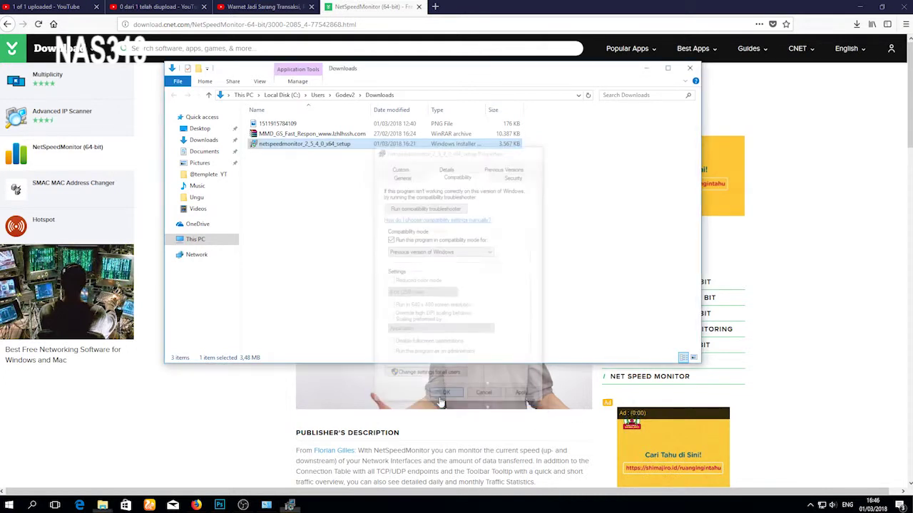
# Step: Launch the netspeedmonitor_2_5_4_0_x64_setup installer and close the "Warnet Jadi Sarang Transaksi" YouTube tab in Firefox
pyautogui.doubleClick(389, 147)
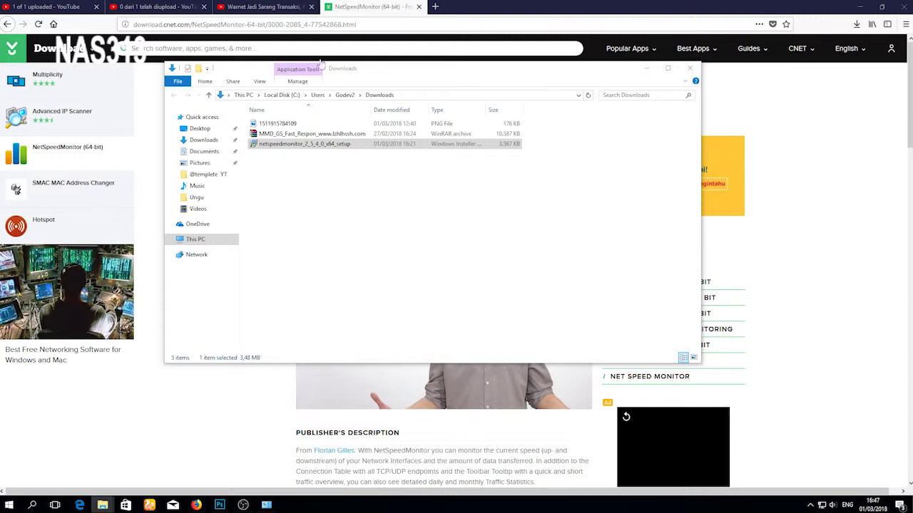
pyautogui.click(271, 6)
pyautogui.click(311, 6)
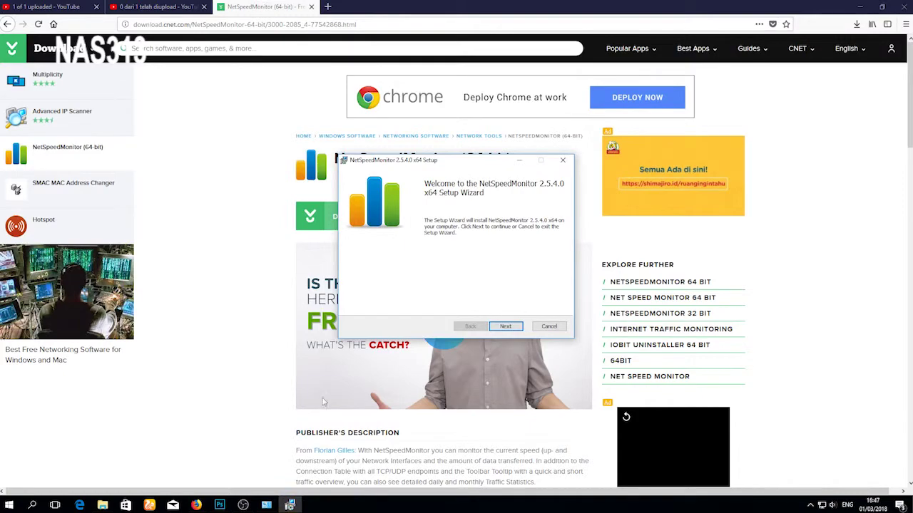
# Step: Minimize all open windows and bring only the NetSpeedMonitor setup wizard back onto the desktop
pyautogui.click(910, 506)
pyautogui.click(289, 504)
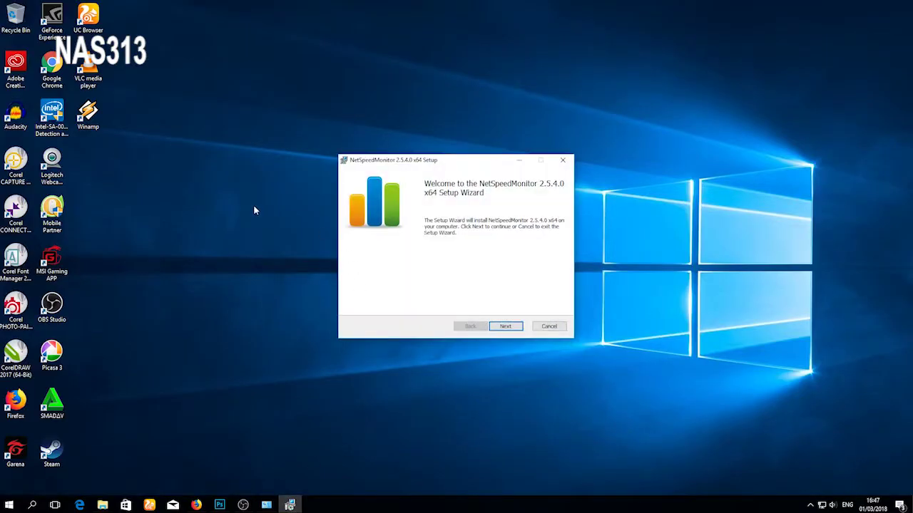
pyautogui.rightClick(232, 195)
pyautogui.click(255, 223)
pyautogui.rightClick(252, 224)
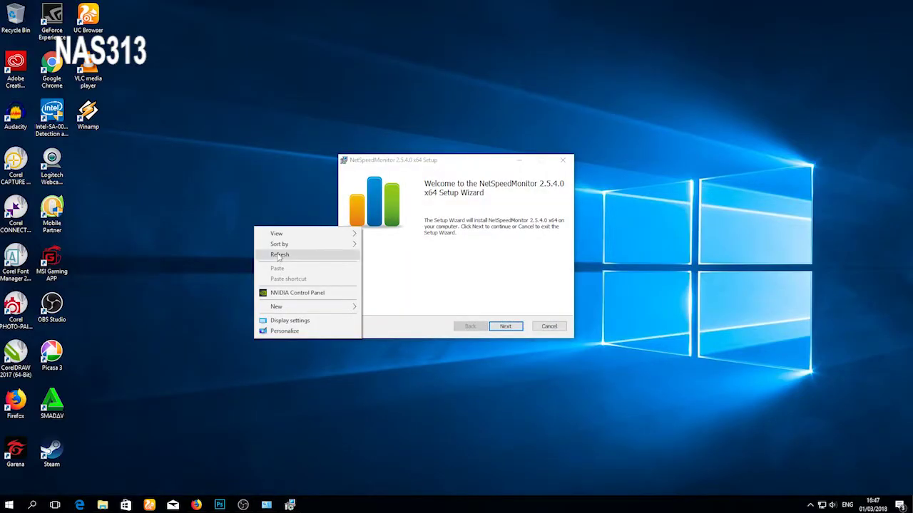
pyautogui.click(265, 255)
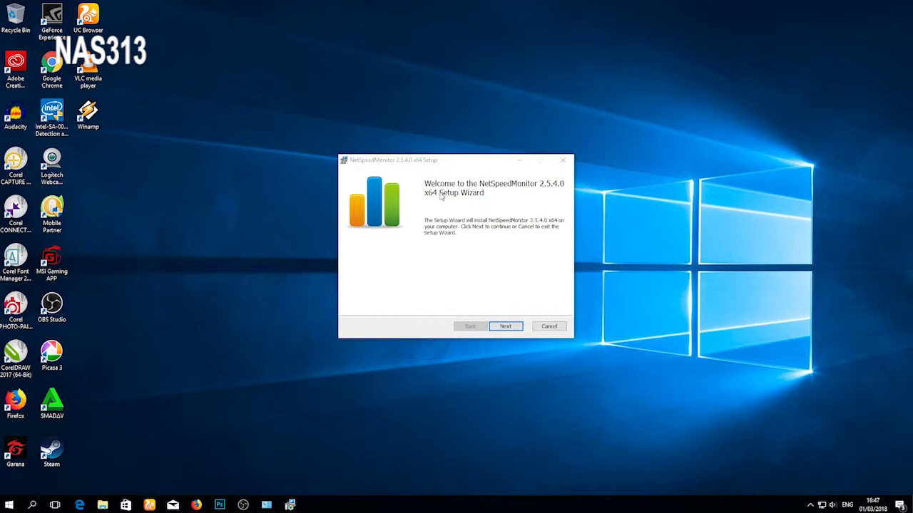
pyautogui.rightClick(691, 221)
pyautogui.click(713, 228)
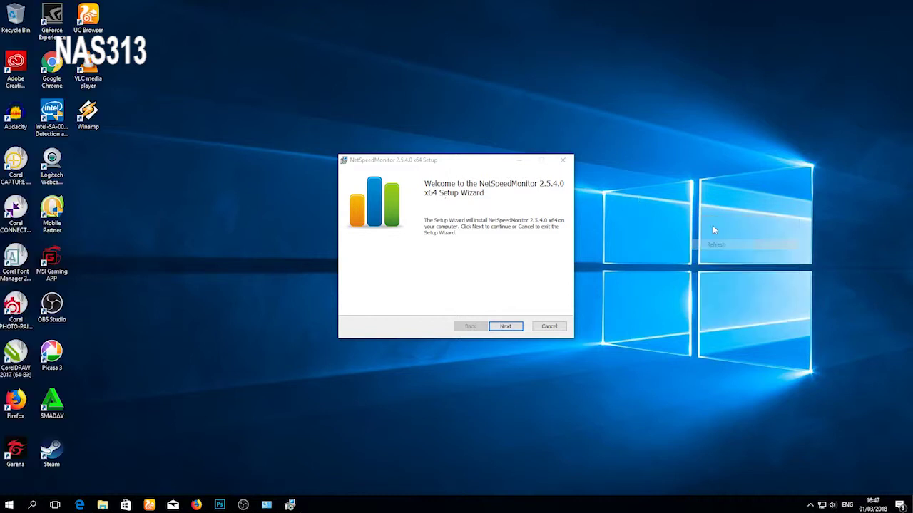
# Step: Accept the license agreement and install NetSpeedMonitor 2.5.4.0 x64 in the default C:\Program Files\NetSpeedMonitor\ folder
pyautogui.click(519, 327)
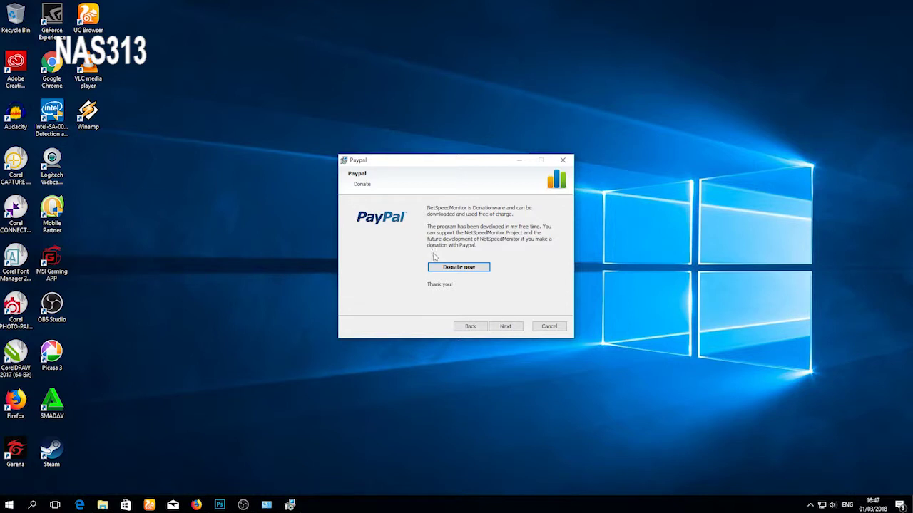
pyautogui.click(515, 329)
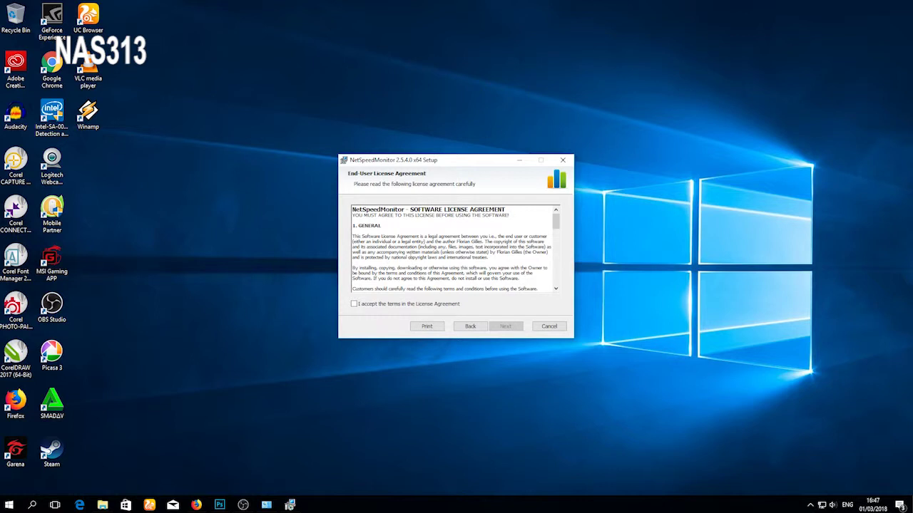
pyautogui.moveTo(560, 224); pyautogui.dragTo(556, 283)
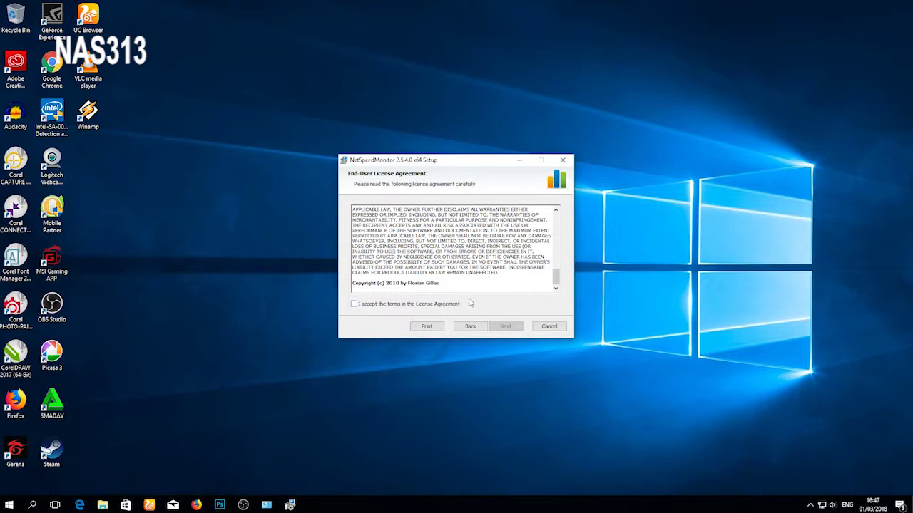
pyautogui.click(354, 304)
pyautogui.click(514, 332)
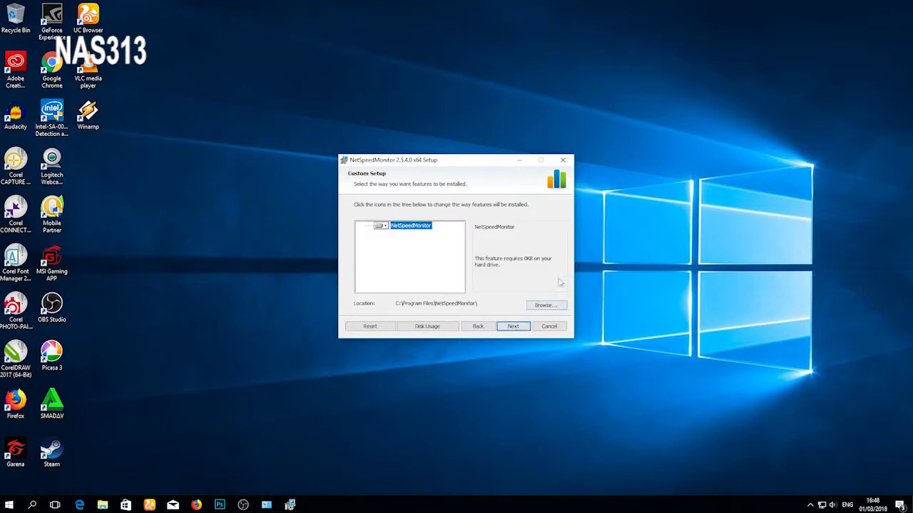
pyautogui.click(515, 325)
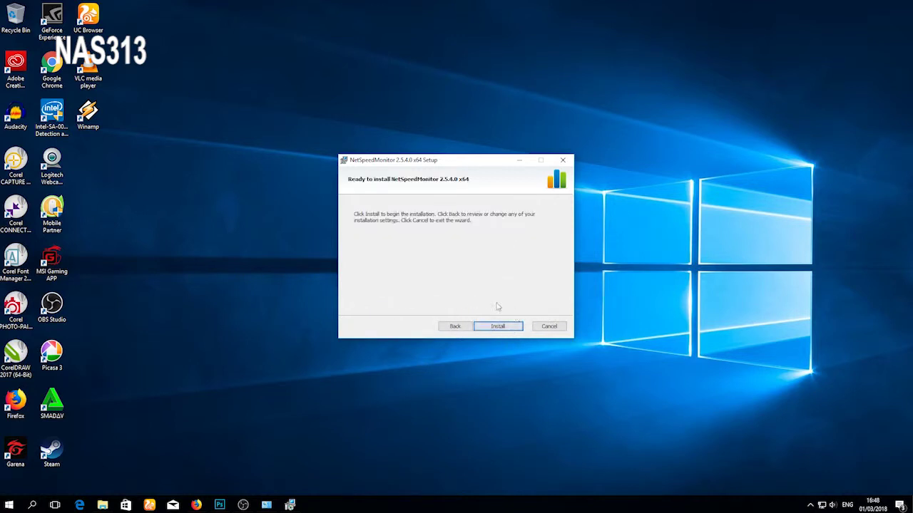
pyautogui.click(499, 327)
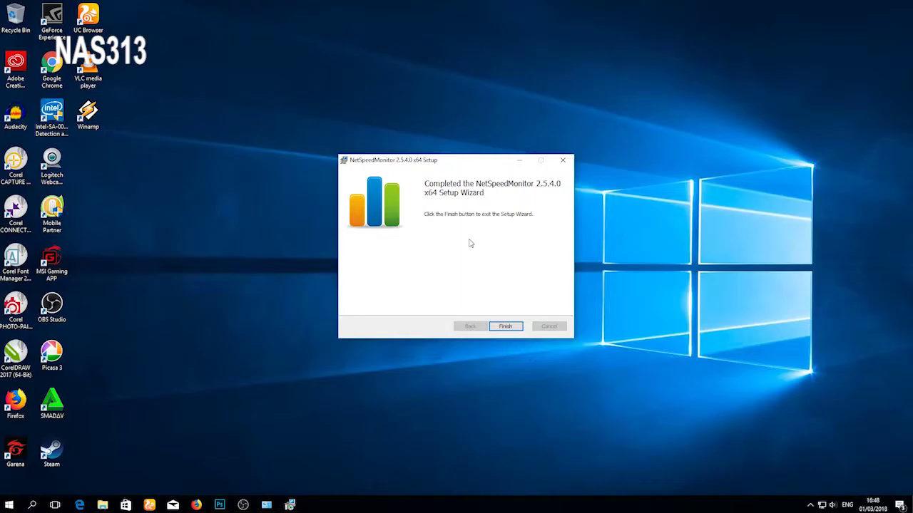
pyautogui.rightClick(622, 231)
pyautogui.click(675, 257)
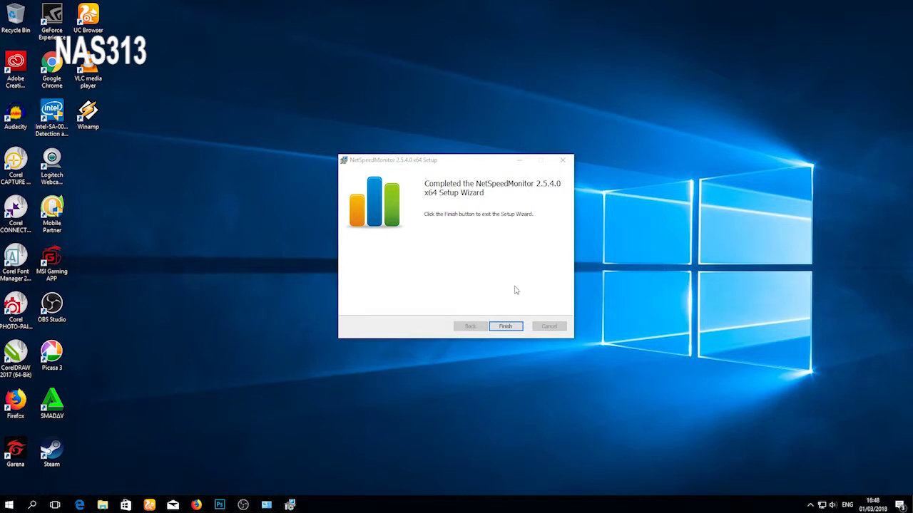
pyautogui.rightClick(581, 151)
pyautogui.click(602, 176)
# Step: Finish and exit the completed NetSpeedMonitor setup wizard
pyautogui.click(506, 326)
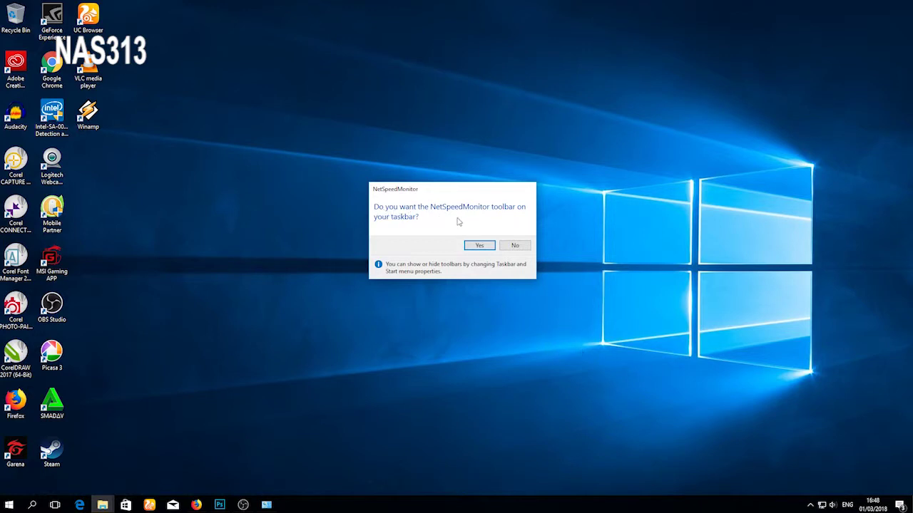
# Step: Allow the NetSpeedMonitor toolbar on the taskbar and select English as its language in the welcome dialog
pyautogui.click(475, 244)
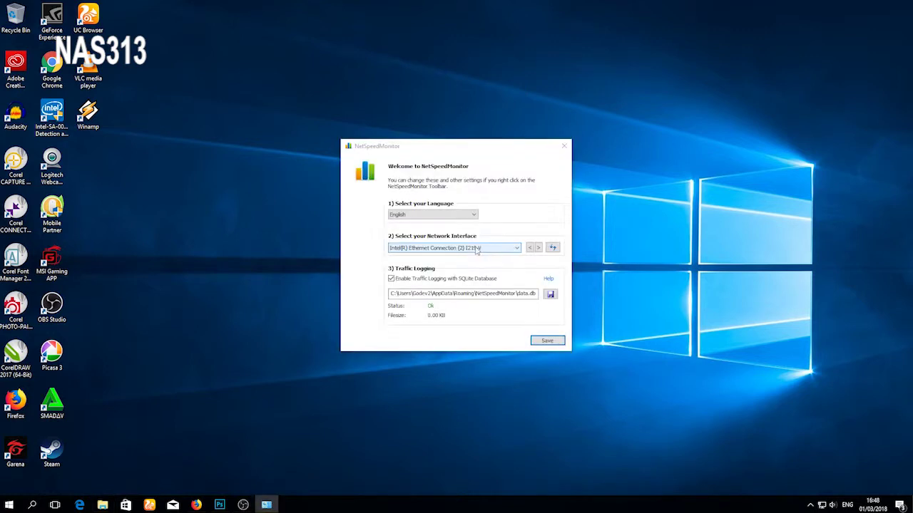
pyautogui.click(450, 214)
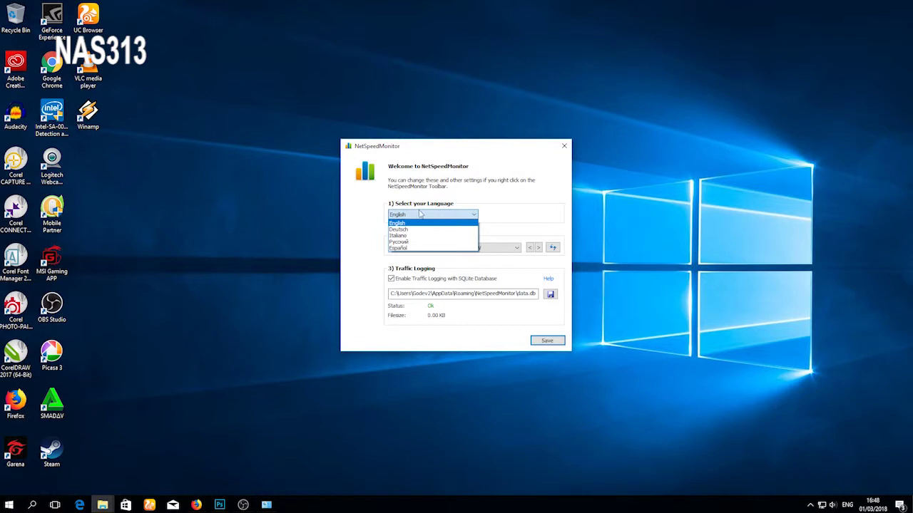
pyautogui.click(421, 215)
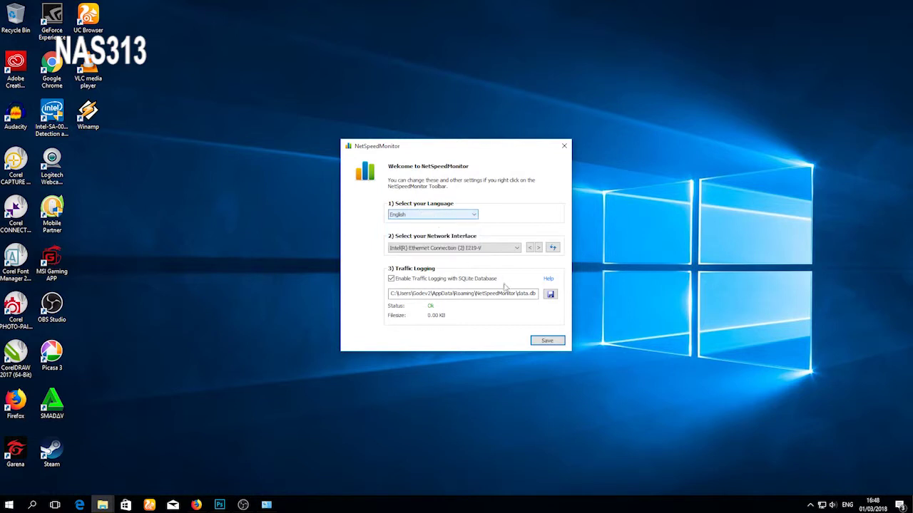
pyautogui.click(422, 215)
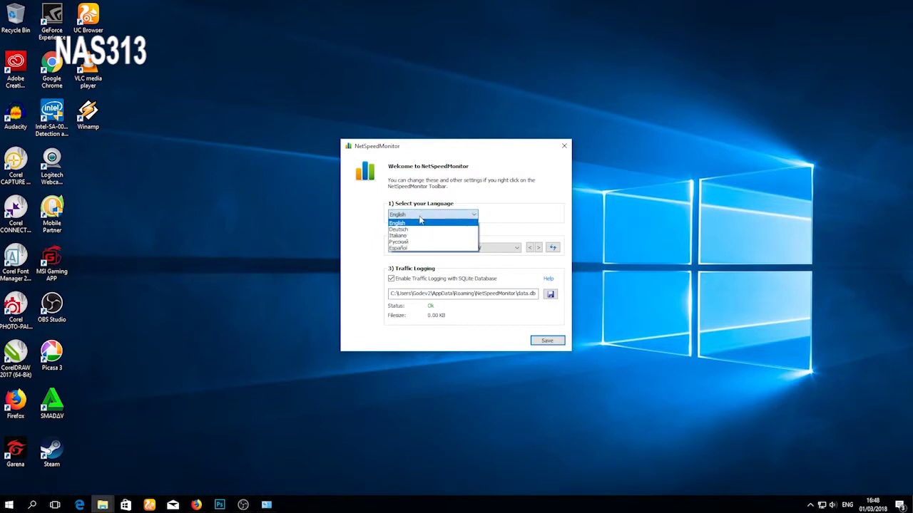
pyautogui.click(425, 226)
pyautogui.click(423, 215)
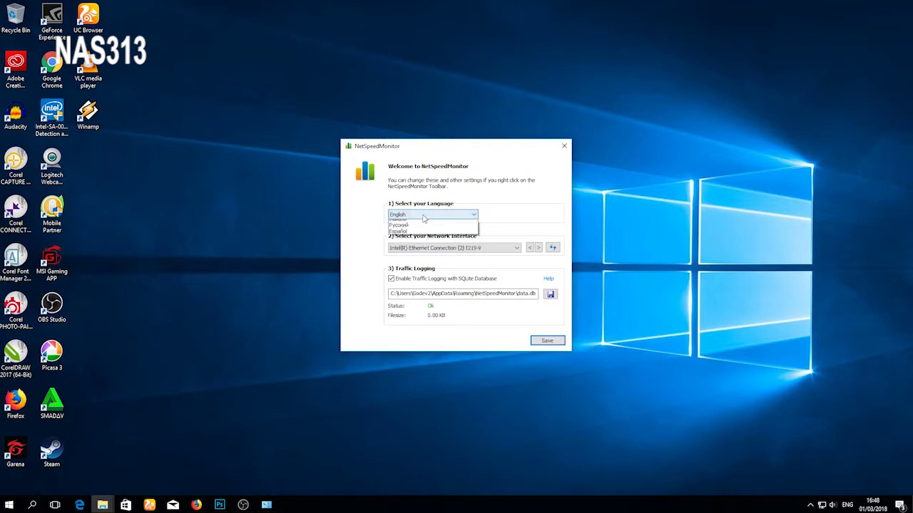
pyautogui.click(423, 223)
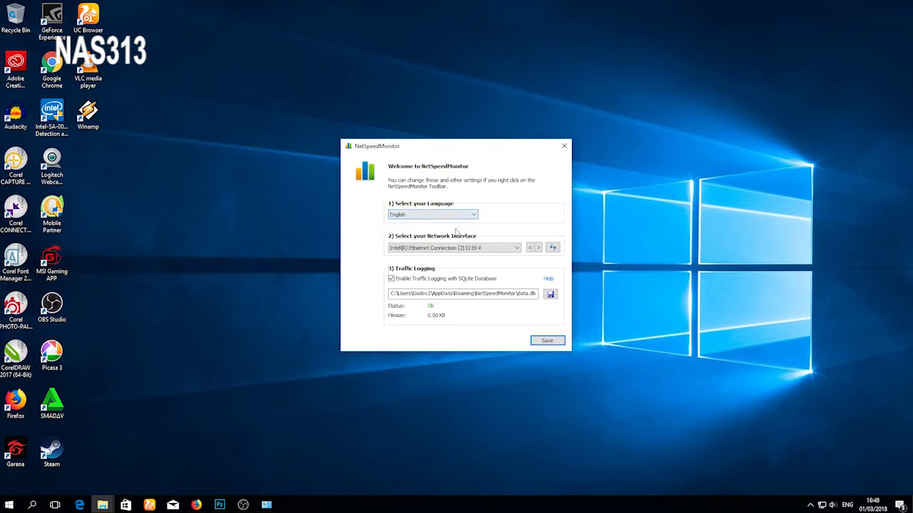
# Step: Select Intel(R) Ethernet Connection (2) I219-V as the network interface and save the initial settings with the default database path
pyautogui.click(503, 247)
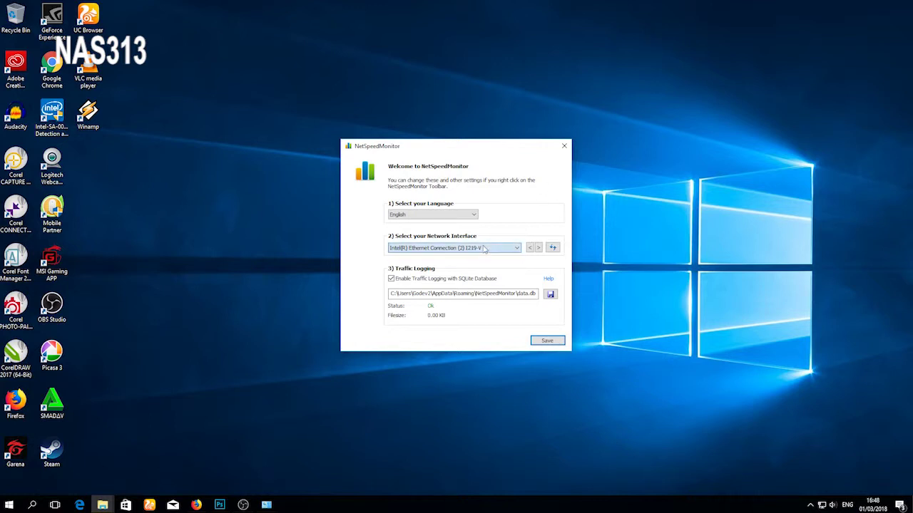
pyautogui.click(486, 247)
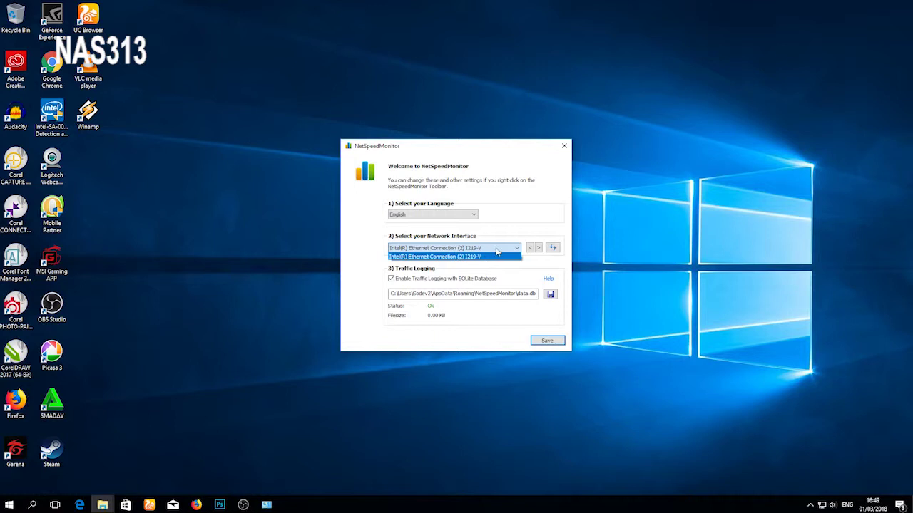
pyautogui.click(497, 252)
pyautogui.click(492, 248)
pyautogui.click(490, 256)
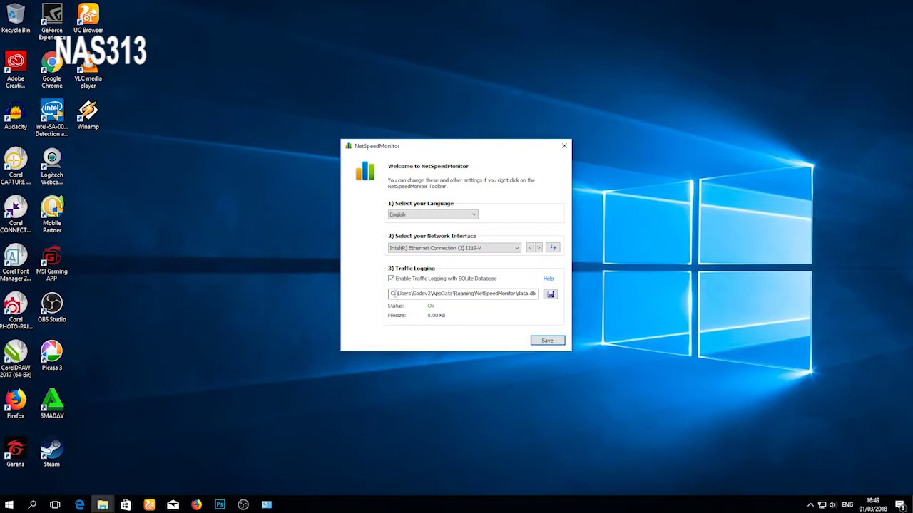
pyautogui.moveTo(394, 294); pyautogui.dragTo(507, 294)
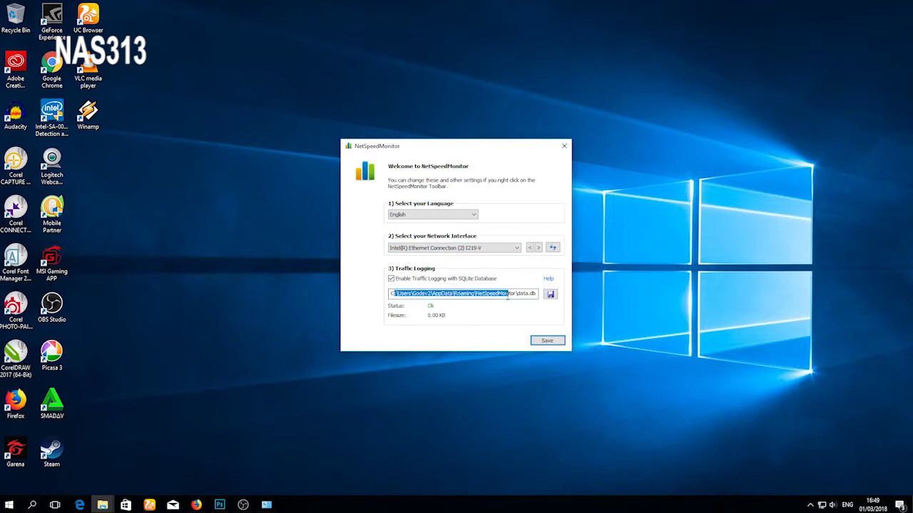
pyautogui.click(546, 342)
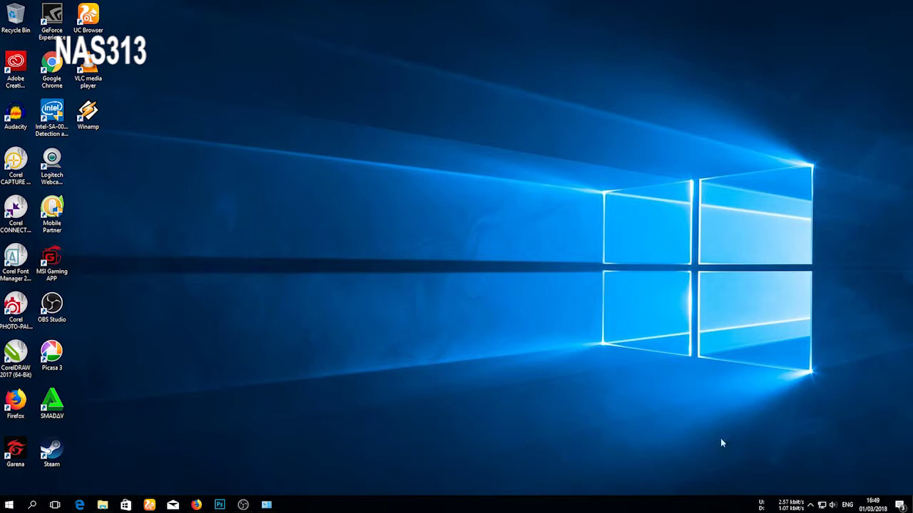
pyautogui.rightClick(437, 262)
pyautogui.click(457, 292)
pyautogui.rightClick(457, 284)
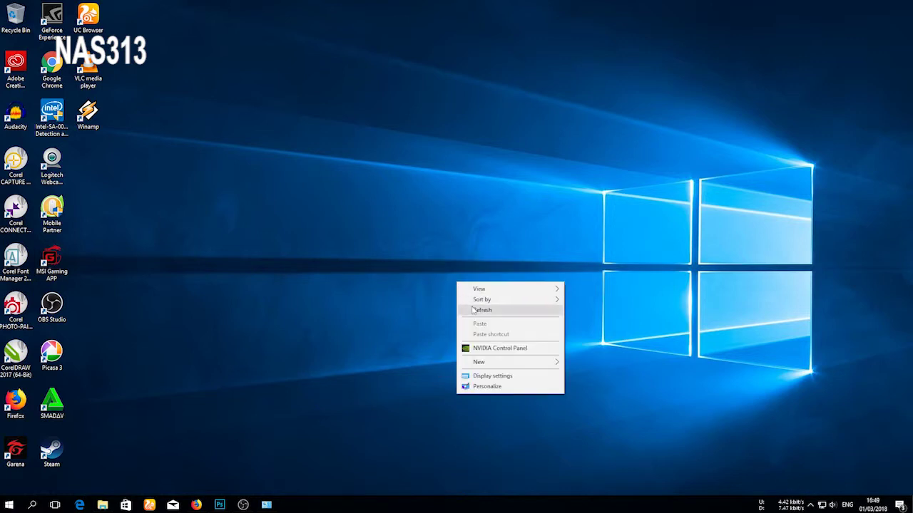
pyautogui.click(472, 307)
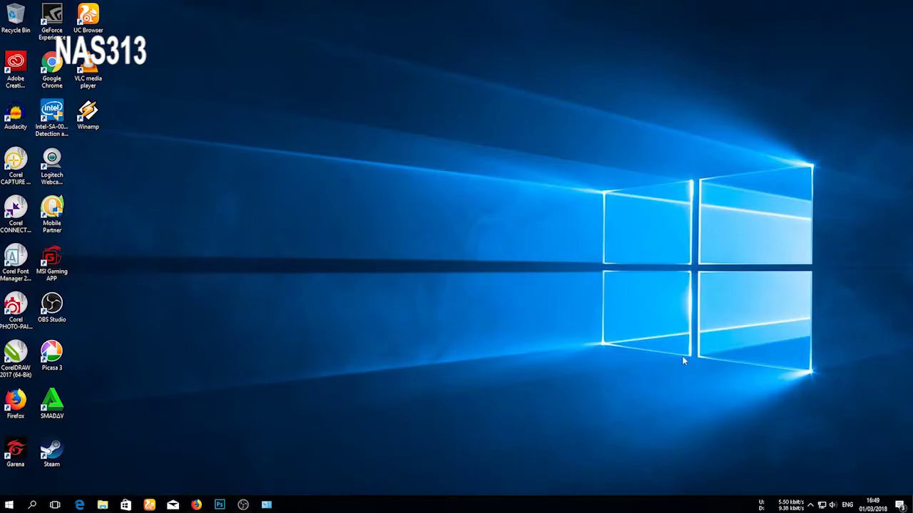
pyautogui.rightClick(682, 356)
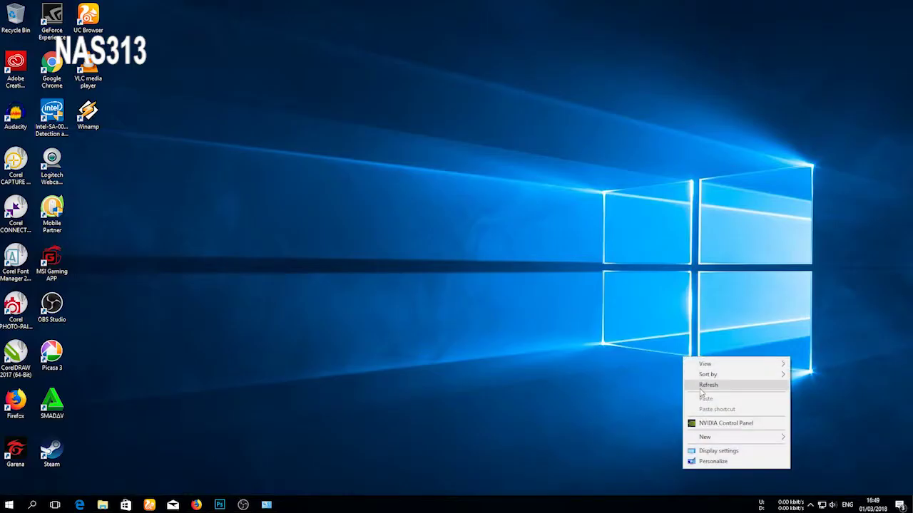
pyautogui.click(699, 388)
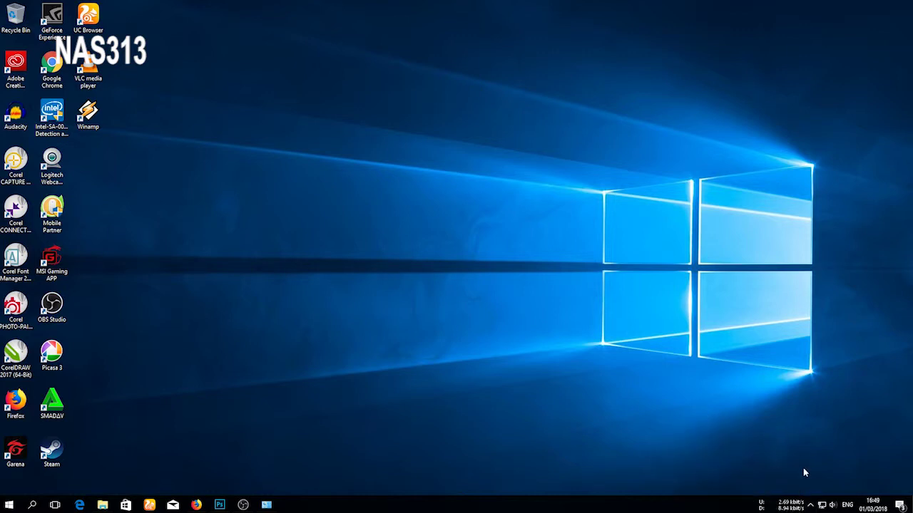
# Step: Open the configuration of the taskbar speed meter and set the bitrate unit to kB/s with a precision of 0
pyautogui.rightClick(799, 506)
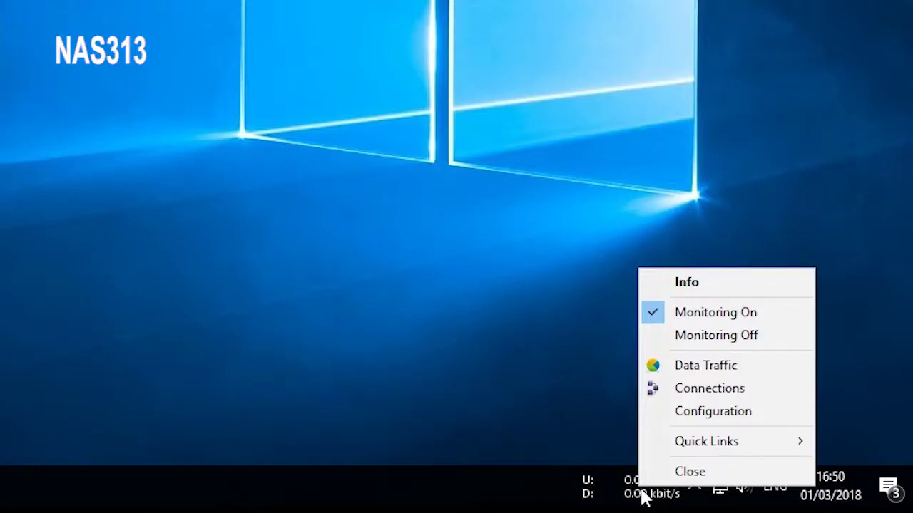
pyautogui.click(698, 416)
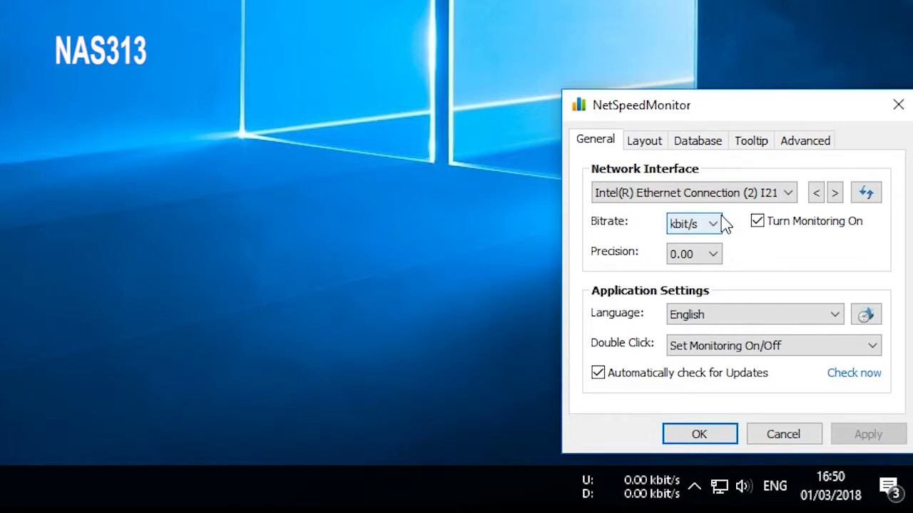
pyautogui.click(709, 236)
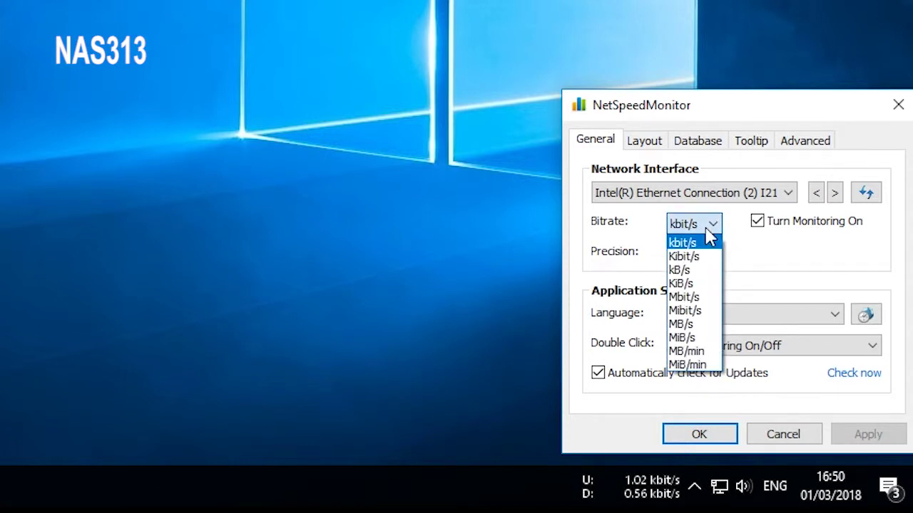
pyautogui.click(696, 270)
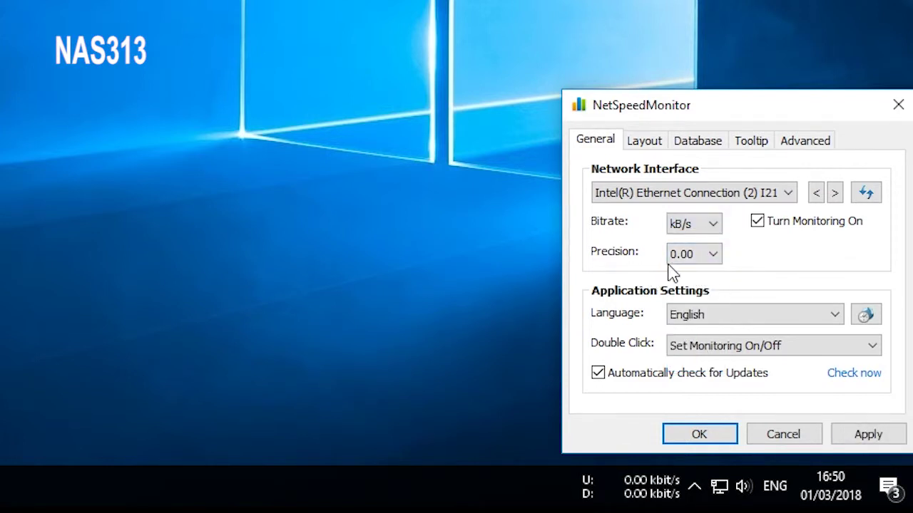
pyautogui.click(679, 261)
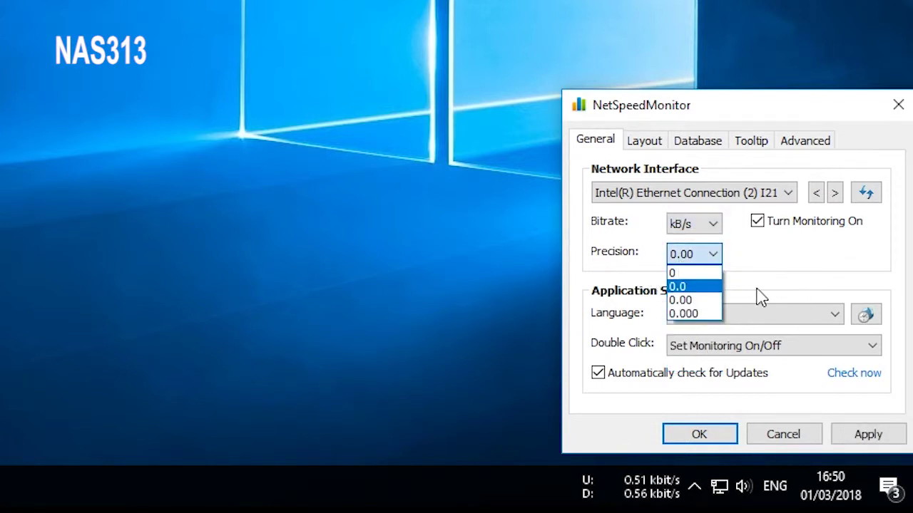
pyautogui.click(688, 274)
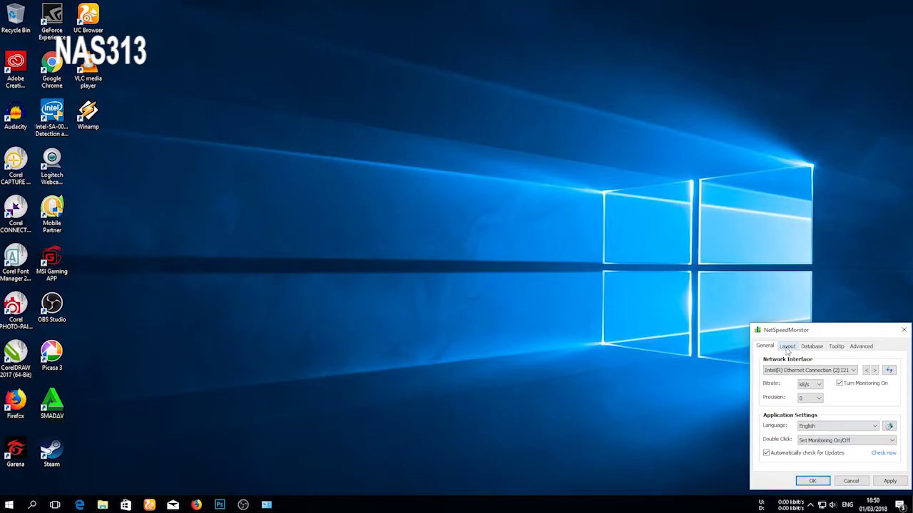
# Step: Review the Layout, Database, Tooltip and Advanced settings, dismissing the donation request, and return to the General settings
pyautogui.click(644, 140)
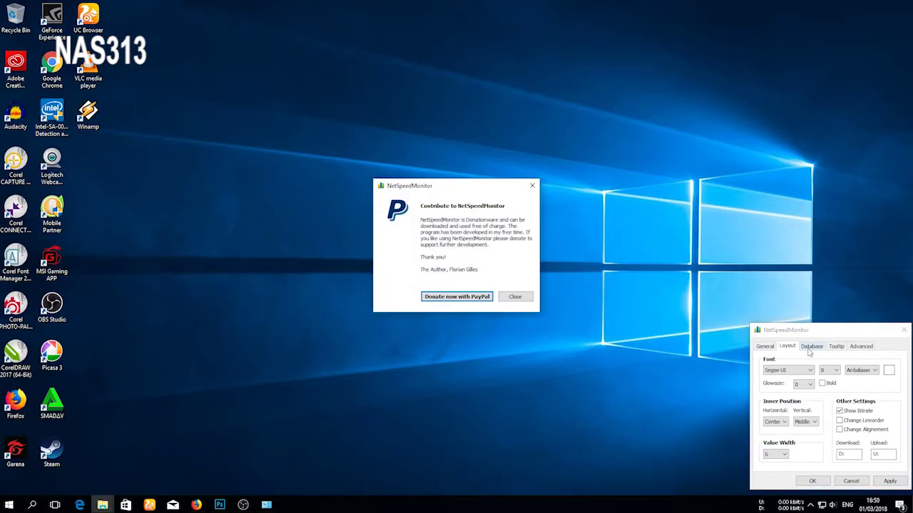
pyautogui.click(519, 299)
pyautogui.click(866, 371)
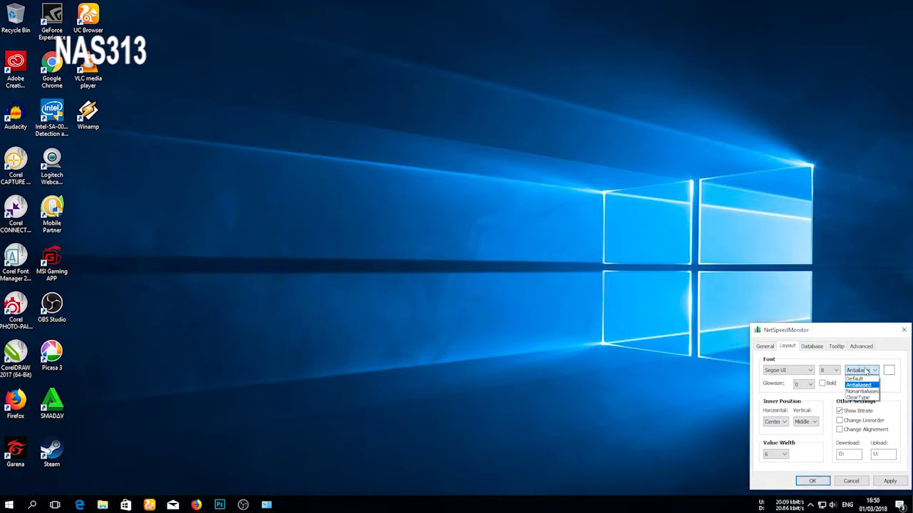
pyautogui.click(832, 283)
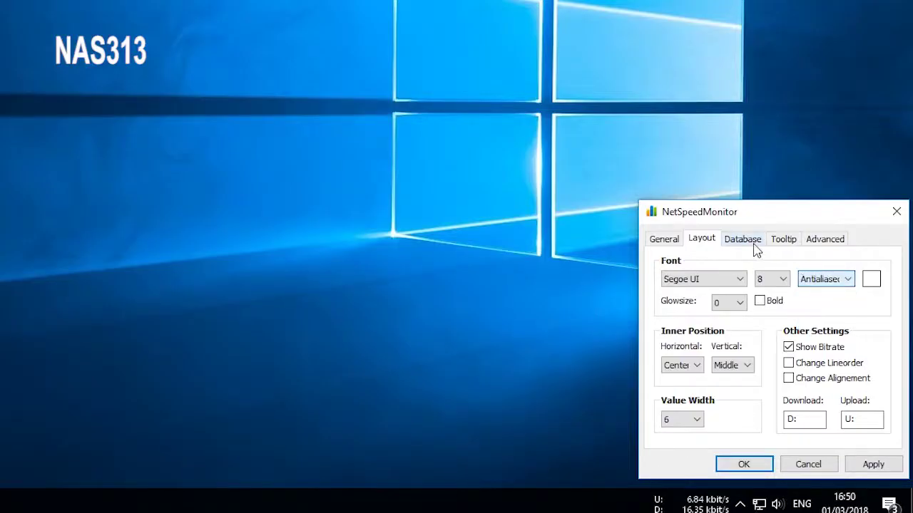
pyautogui.click(742, 239)
pyautogui.click(782, 239)
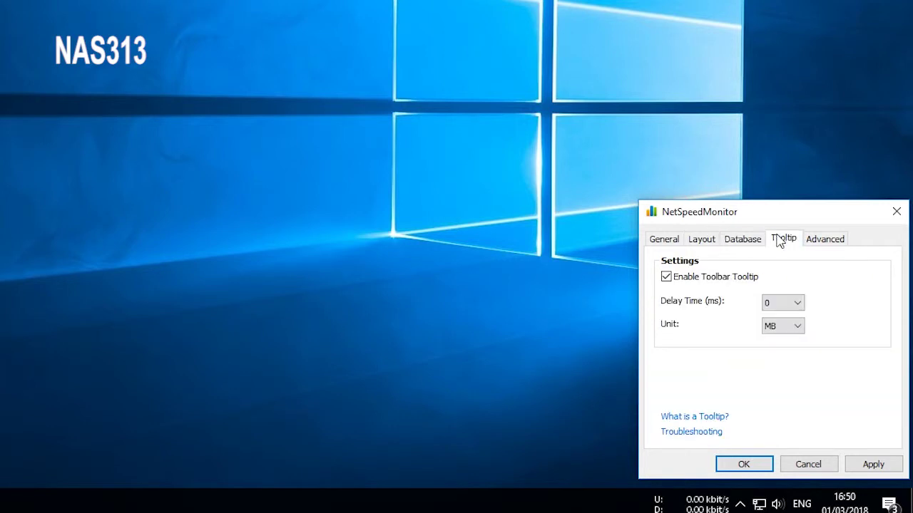
pyautogui.click(831, 241)
pyautogui.click(664, 243)
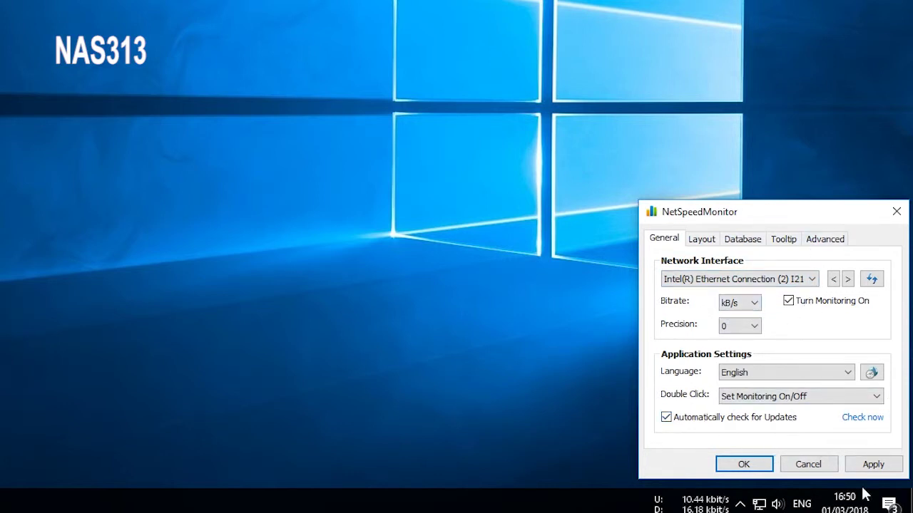
# Step: Apply the NetSpeedMonitor configuration, close its dialog and refresh the desktop
pyautogui.click(874, 464)
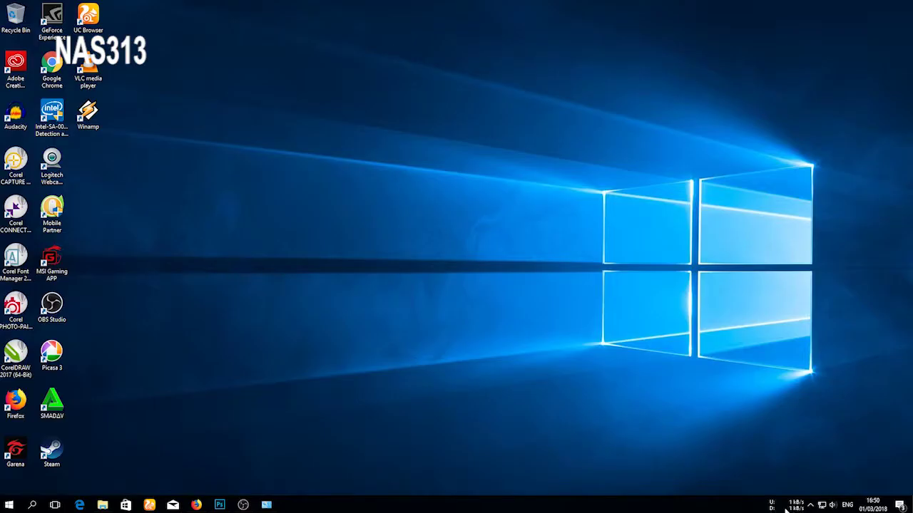
pyautogui.moveTo(795, 508)
pyautogui.rightClick(479, 240)
pyautogui.click(507, 266)
# Step: Switch to Firefox, search for "yt" to open YouTube, and browse its home page while checking the taskbar's upload and download speeds
pyautogui.click(196, 505)
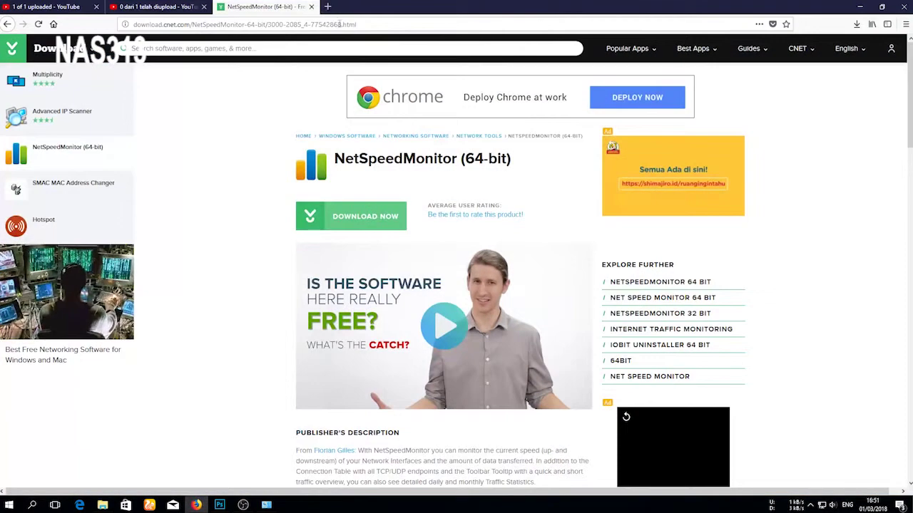
pyautogui.click(449, 25)
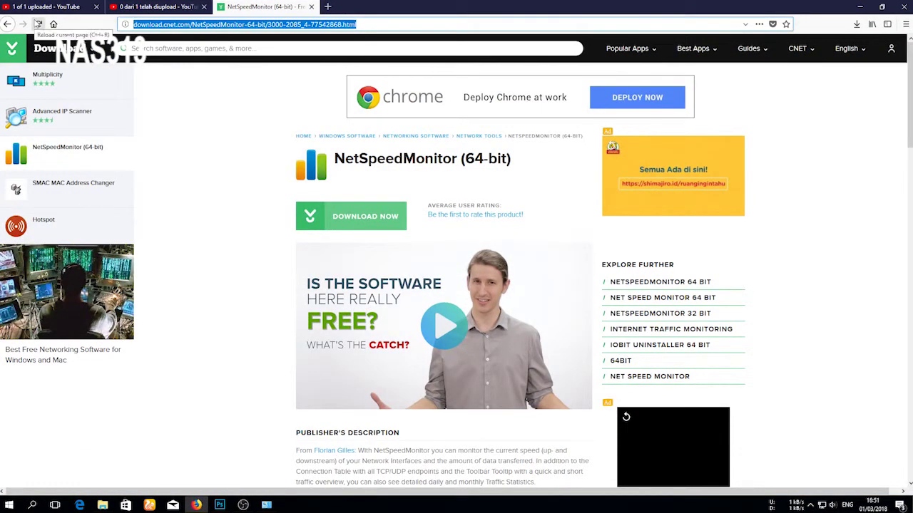
pyautogui.write('yt')
pyautogui.press('Return')
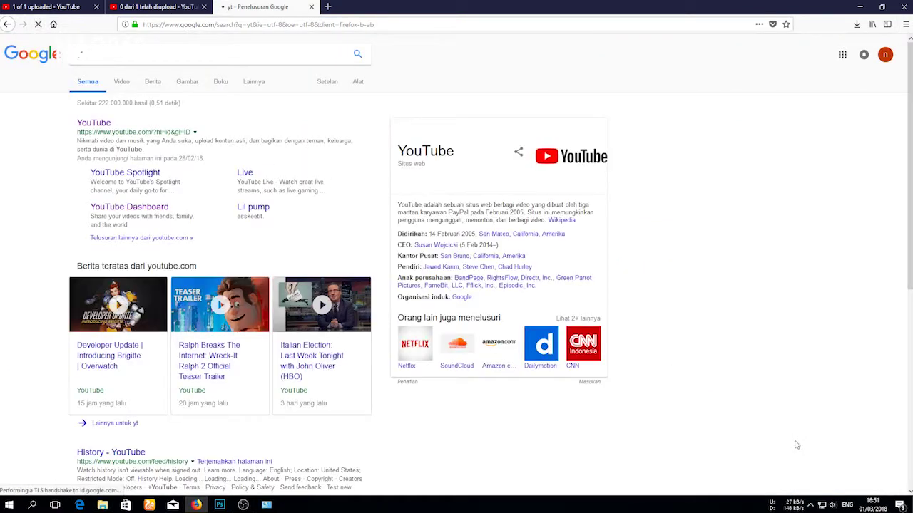
pyautogui.moveTo(788, 506)
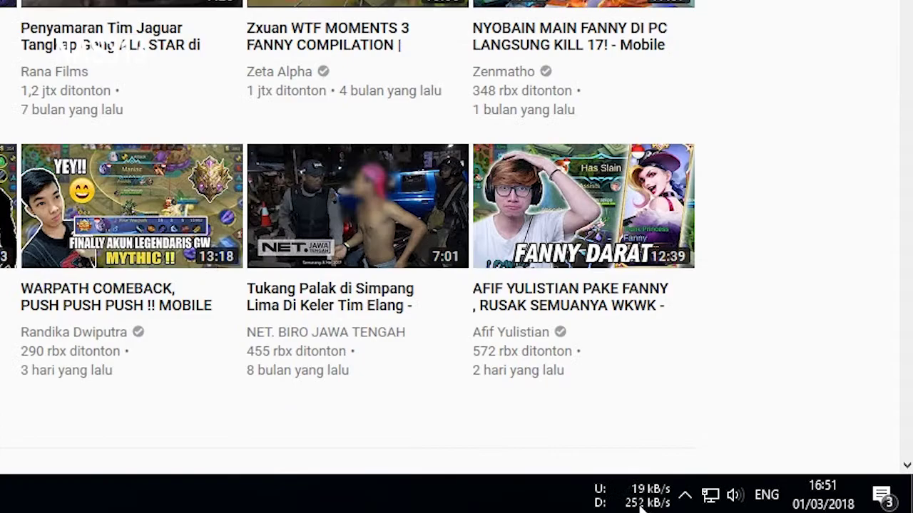
pyautogui.moveTo(796, 507)
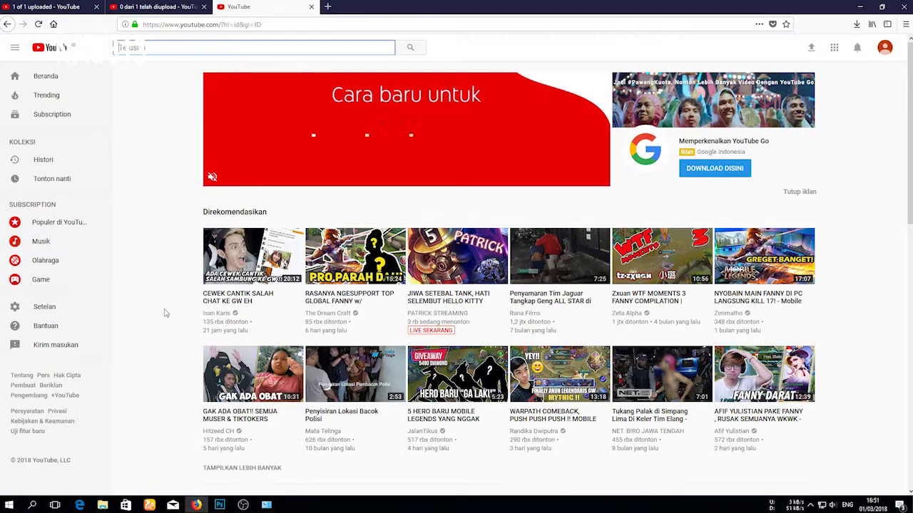
pyautogui.scroll(-2, 378, 354)
pyautogui.scroll(-7, 379, 354)
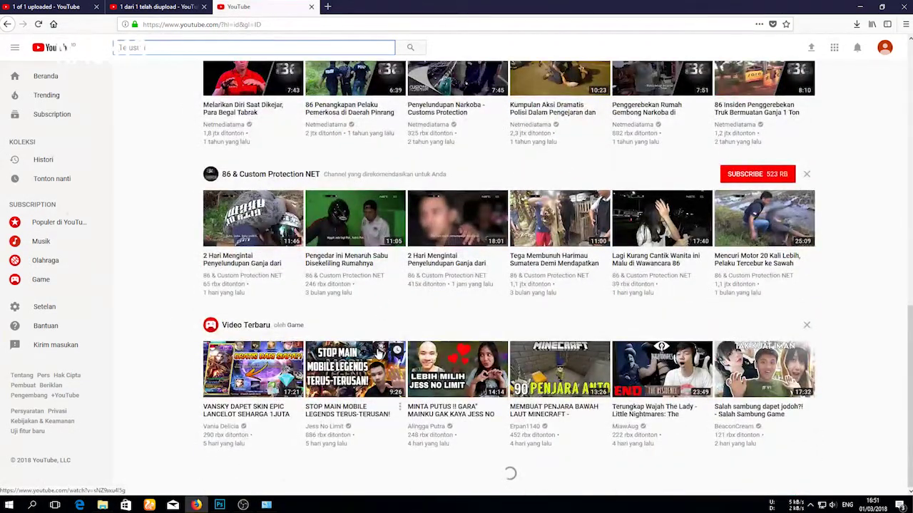
pyautogui.scroll(-5, 379, 353)
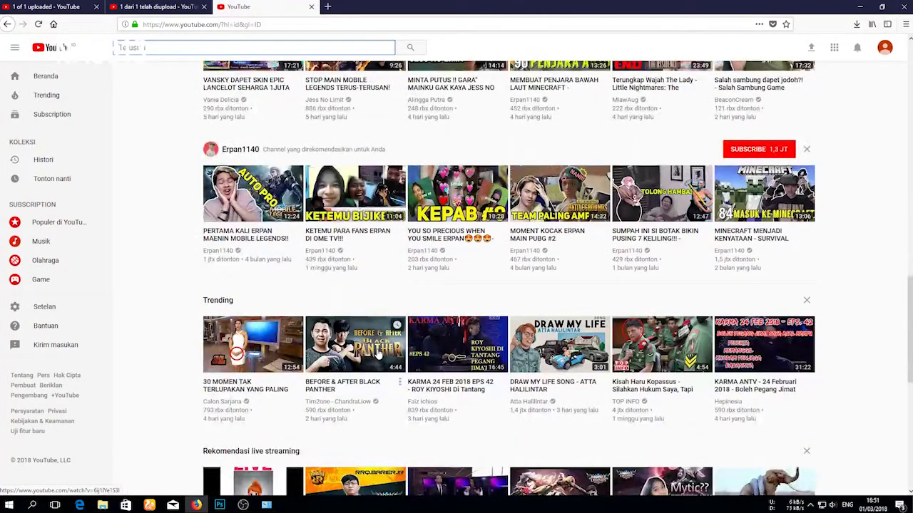
pyautogui.scroll(1, 692, 426)
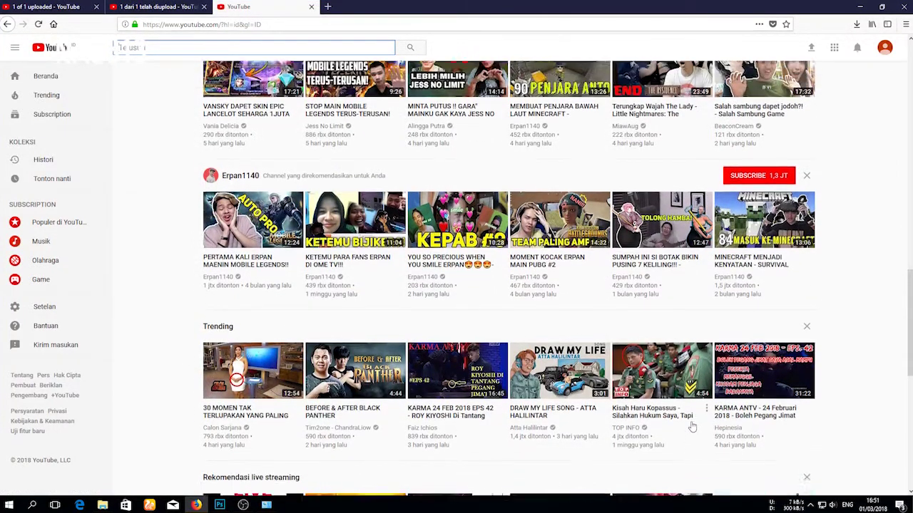
# Step: Browse the YouTube home page while watching the taskbar's network speeds, and look over the speed meter's available commands
pyautogui.scroll(-3, 777, 435)
pyautogui.scroll(12, 713, 456)
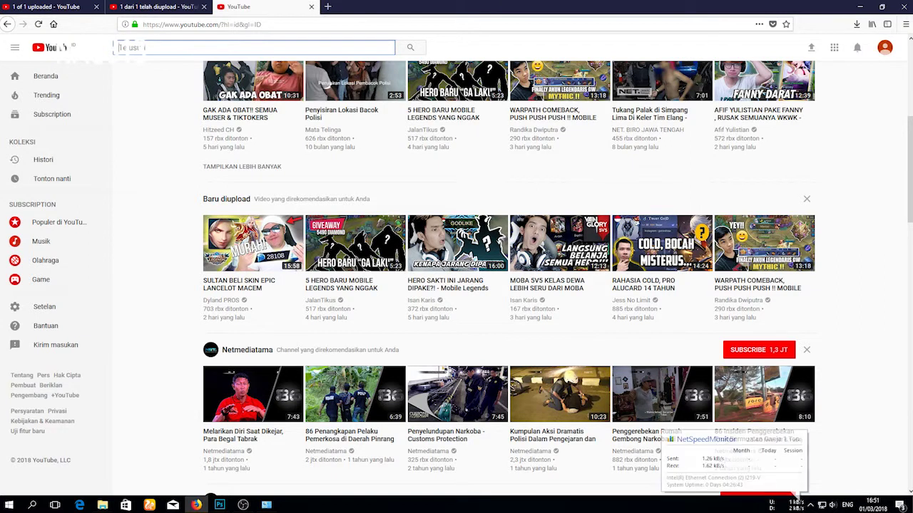
pyautogui.rightClick(800, 504)
pyautogui.click(742, 510)
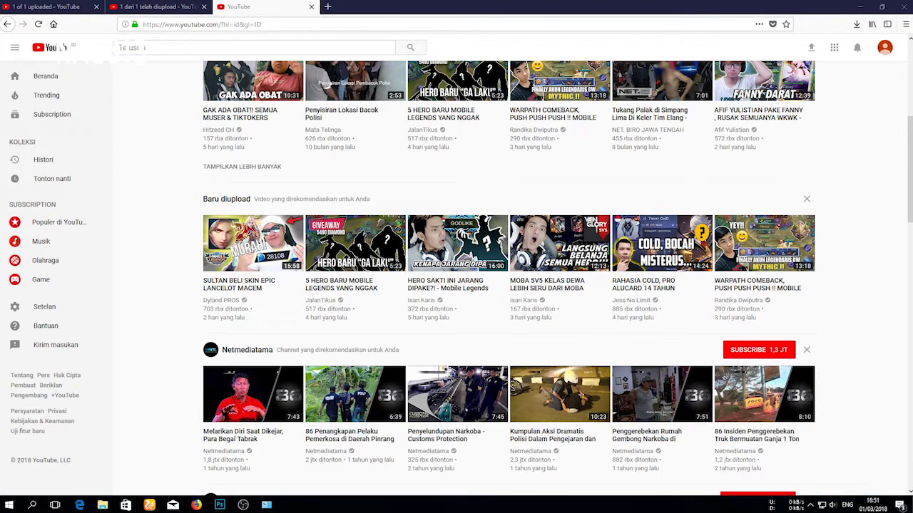
pyautogui.rightClick(793, 504)
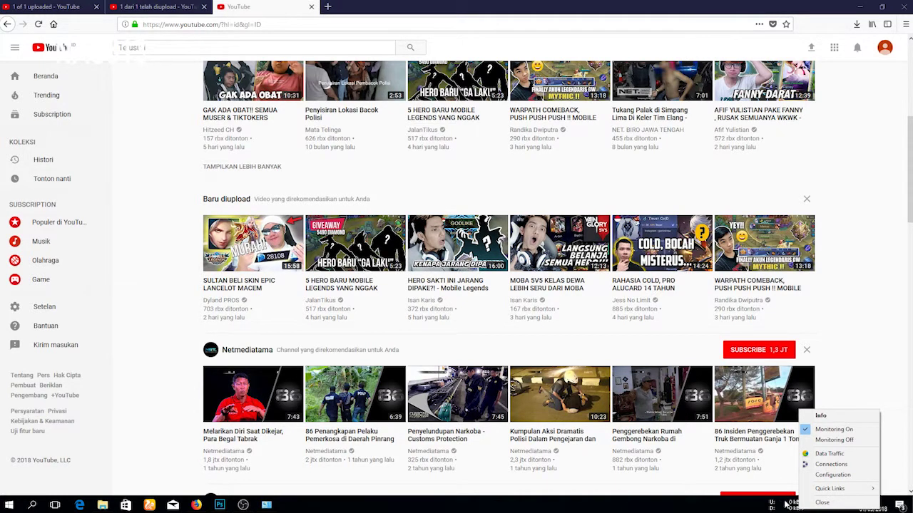
pyautogui.click(671, 497)
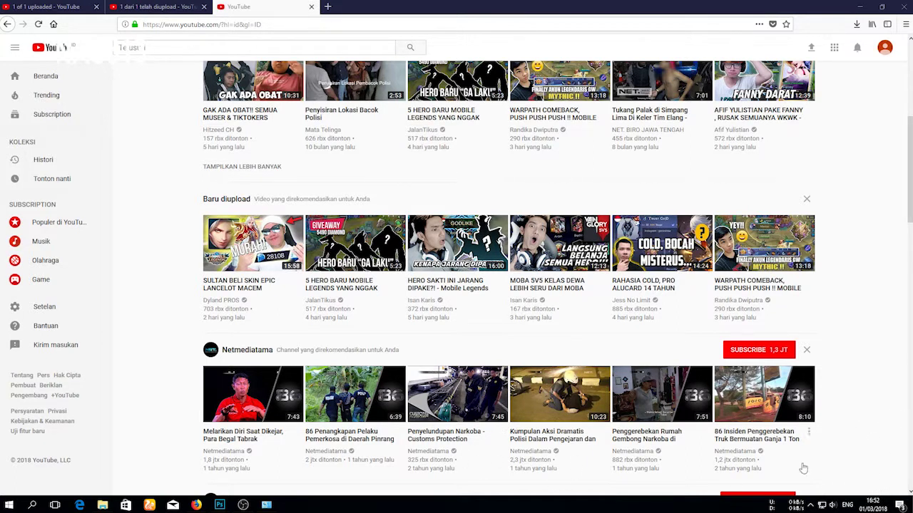
# Step: Review the March 2018 day 1 entry in NetSpeedMonitor's Data Traffic window with MB as the unit, and close the window
pyautogui.rightClick(795, 507)
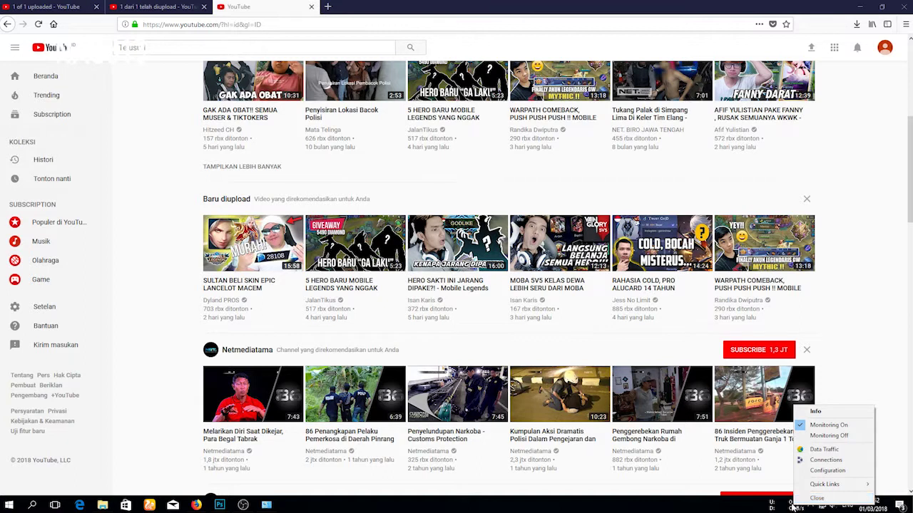
pyautogui.click(822, 449)
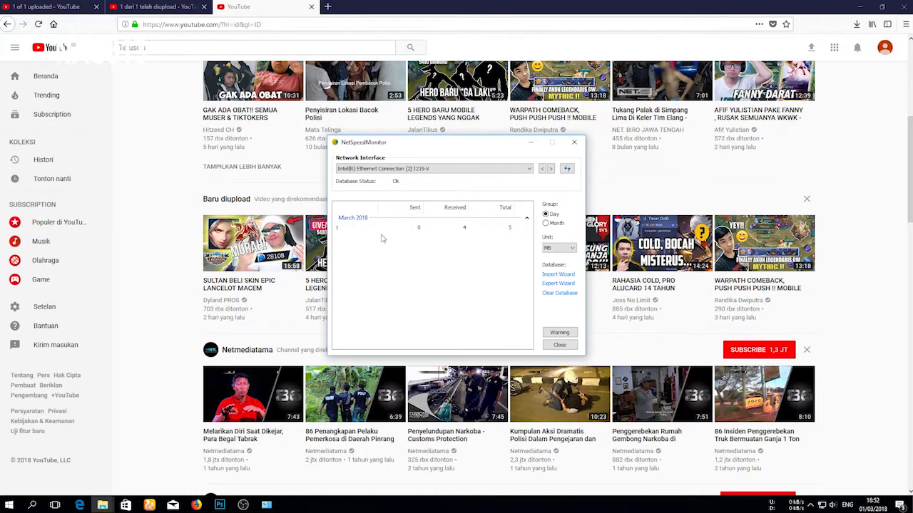
pyautogui.click(474, 229)
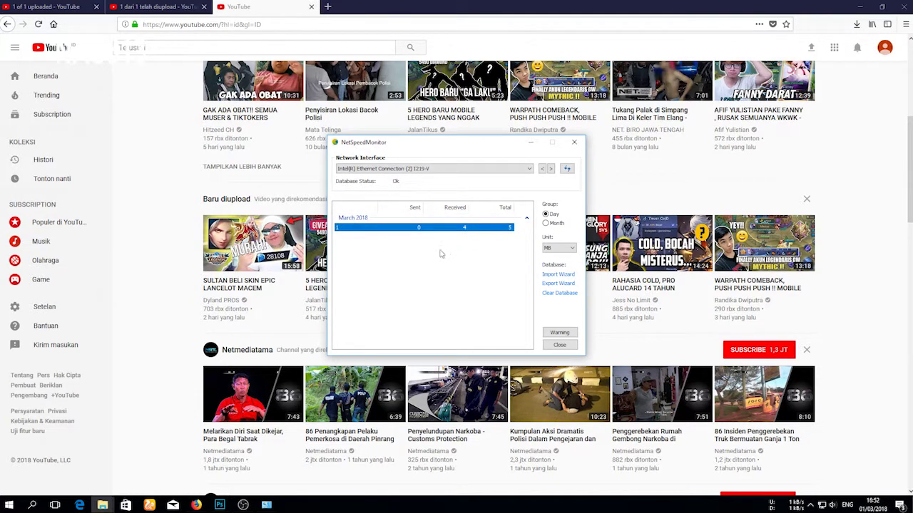
pyautogui.click(551, 248)
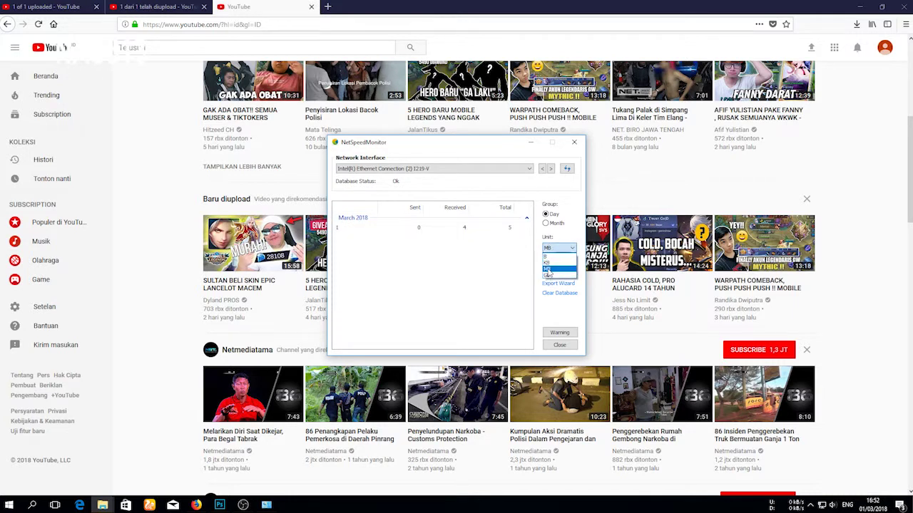
pyautogui.click(548, 272)
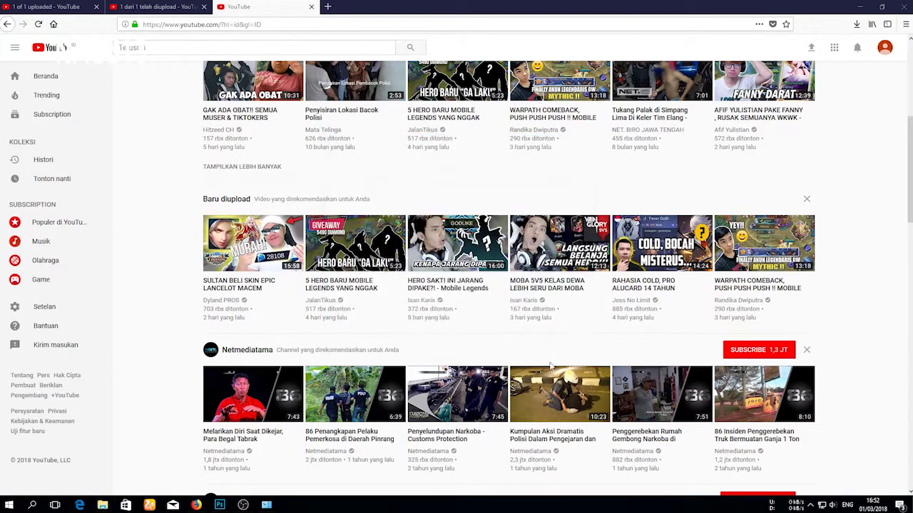
pyautogui.click(559, 345)
# Step: Minimize the Firefox window and refresh the Windows desktop
pyautogui.click(862, 7)
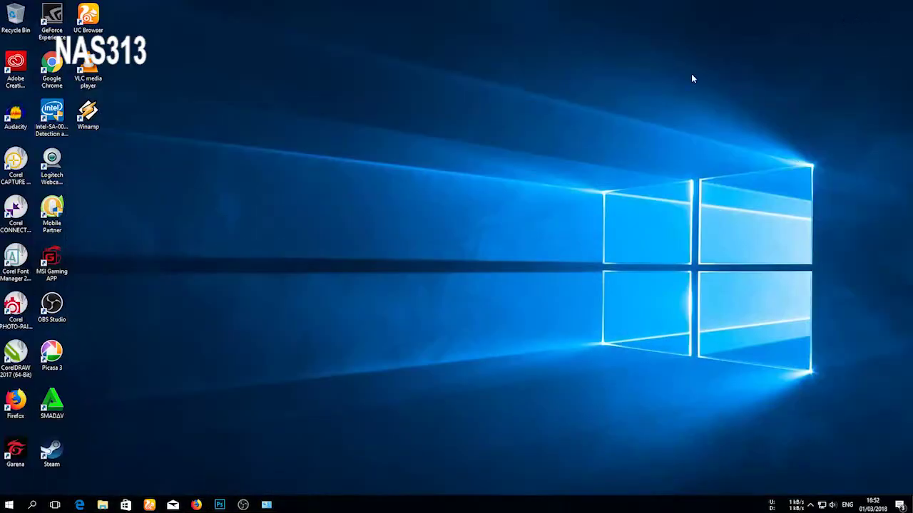
pyautogui.rightClick(517, 141)
pyautogui.click(545, 171)
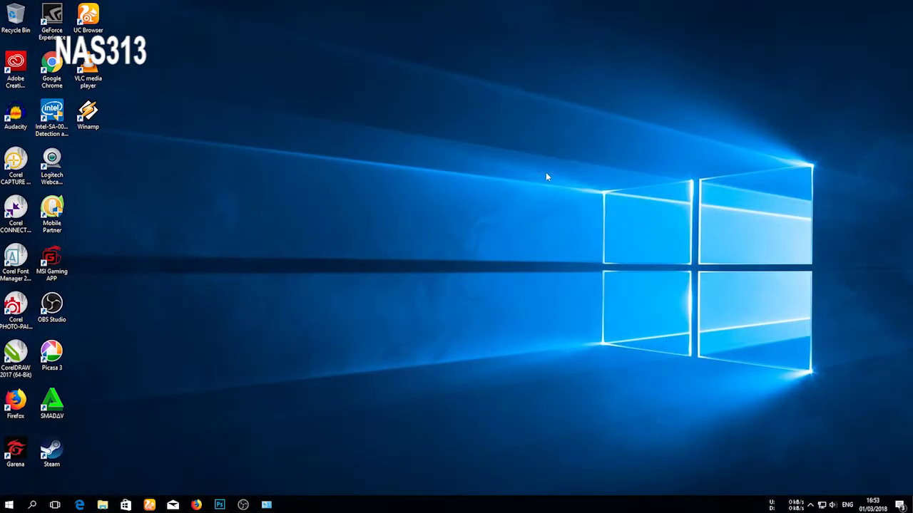